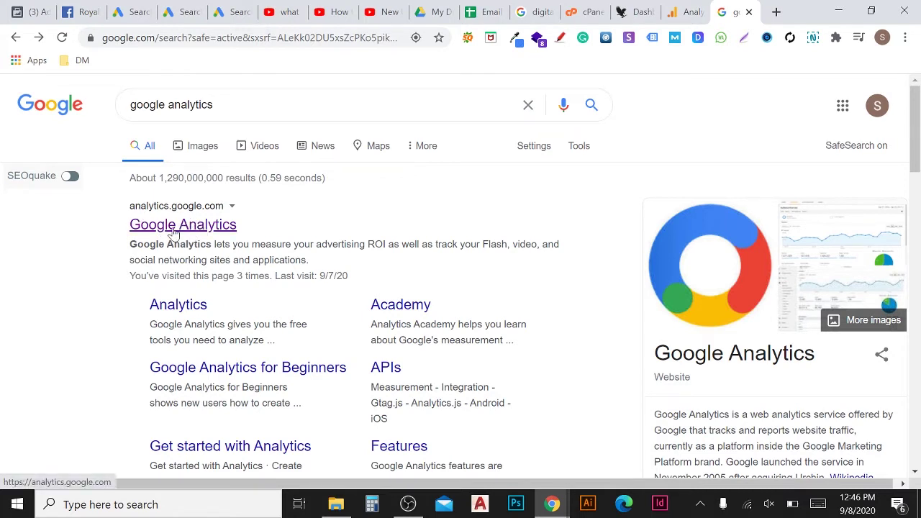
Open Google Analytics from the search results and start measuring to begin creating a new account
click(204, 227)
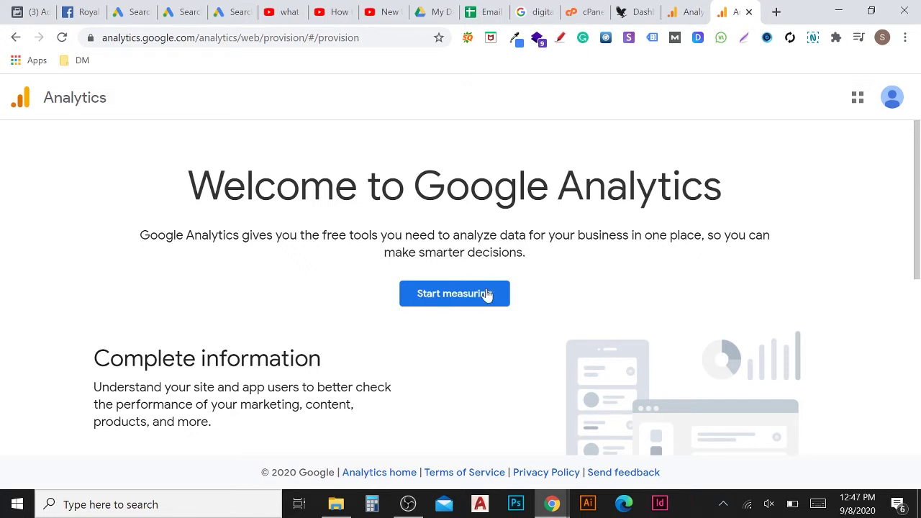
click(475, 295)
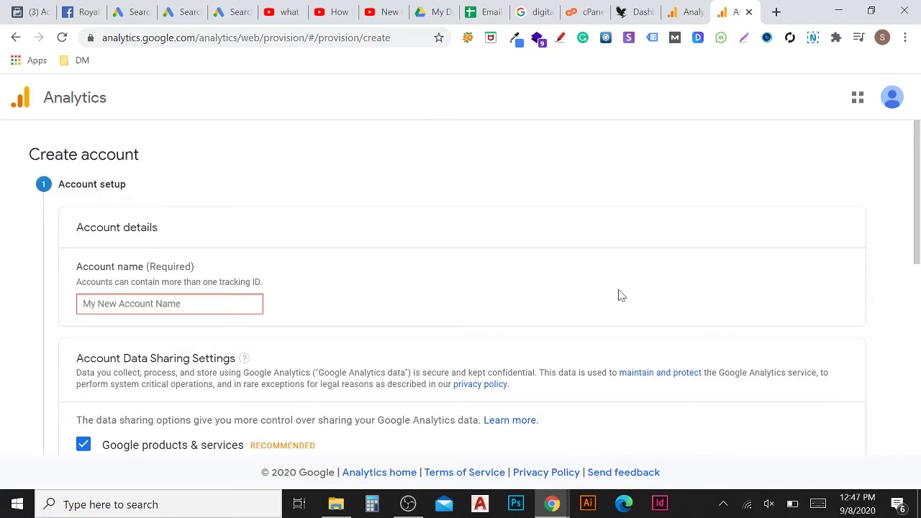
mouse_move(250, 365)
scroll(250, 365, down, 10)
scroll(180, 338, down, 6)
scroll(180, 339, up, 3)
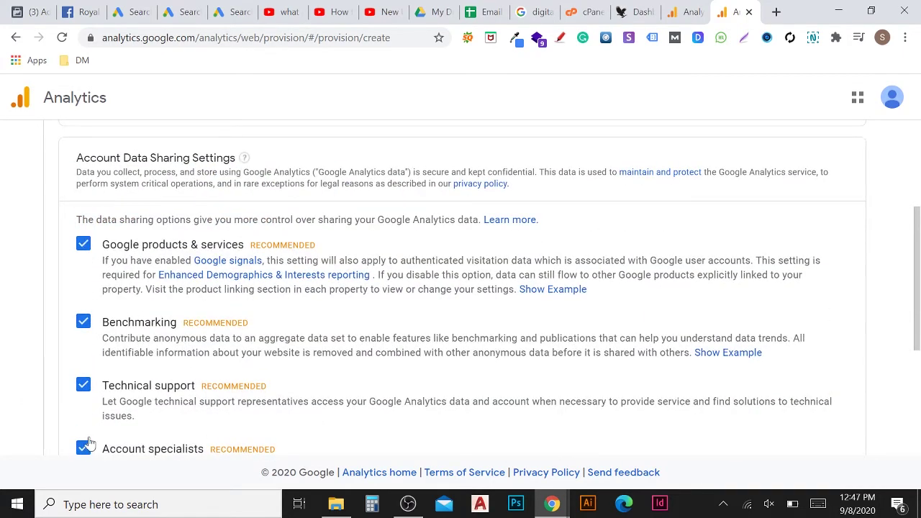
scroll(94, 432, up, 3)
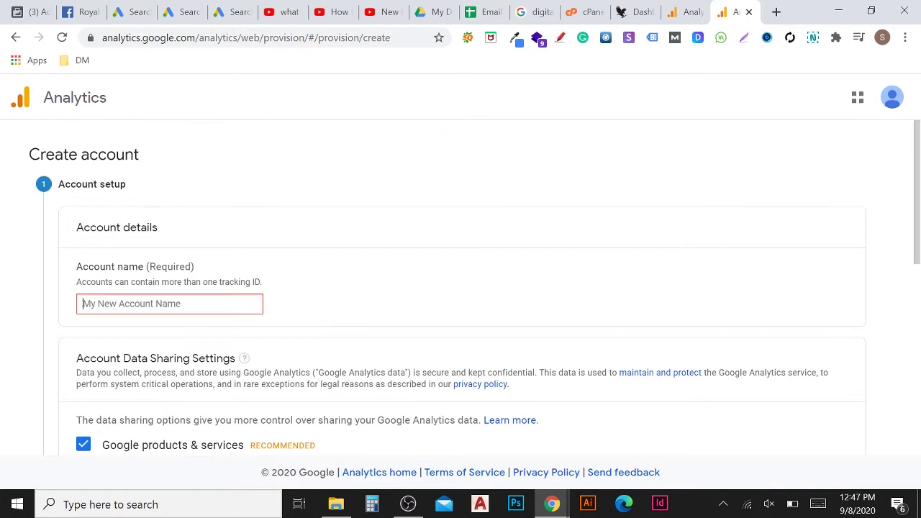
Name the account "Sulesh Digital", keep the default data sharing settings and continue to the choice of what to measure
click(381, 284)
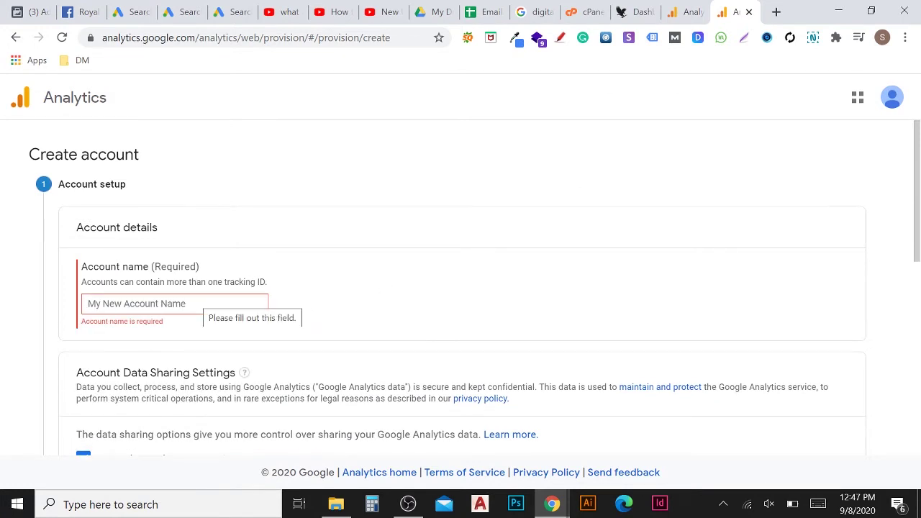
click(137, 304)
text(sulesh Digital)
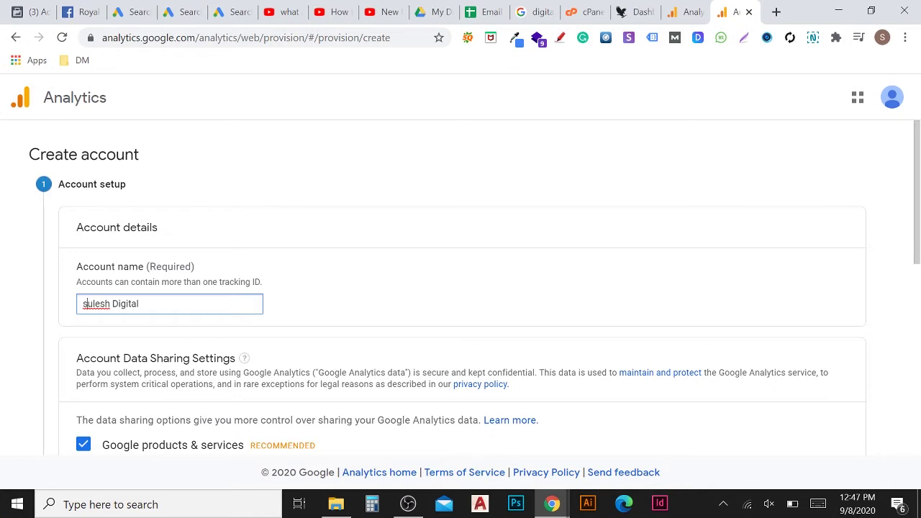
key(BackSpace)
text(S)
click(542, 295)
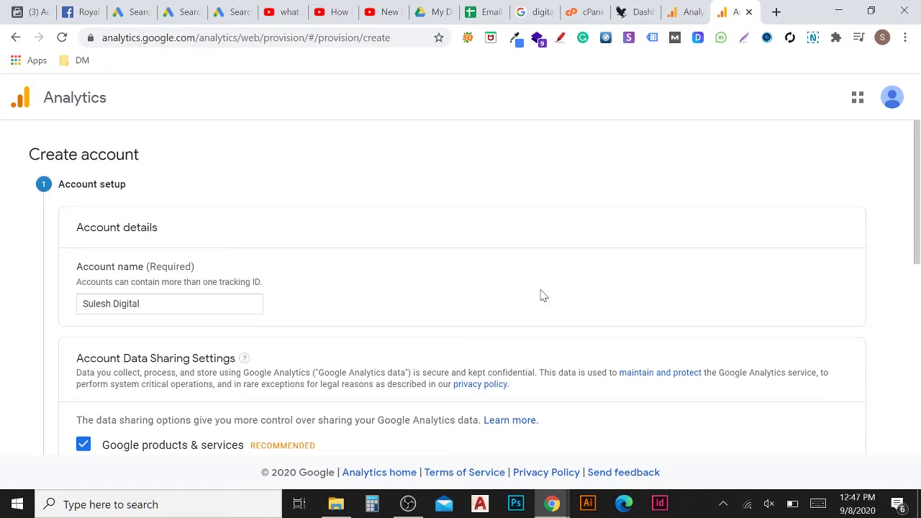
drag(916, 236, 470, 394)
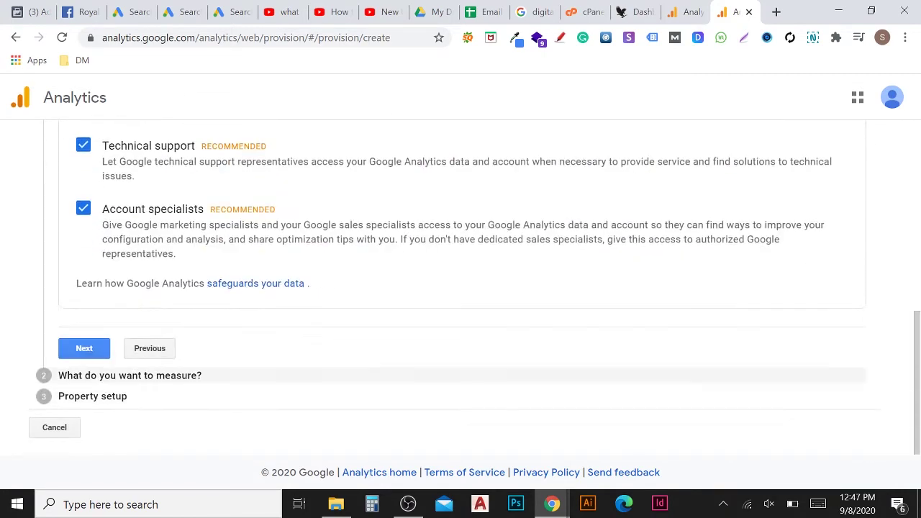
click(83, 351)
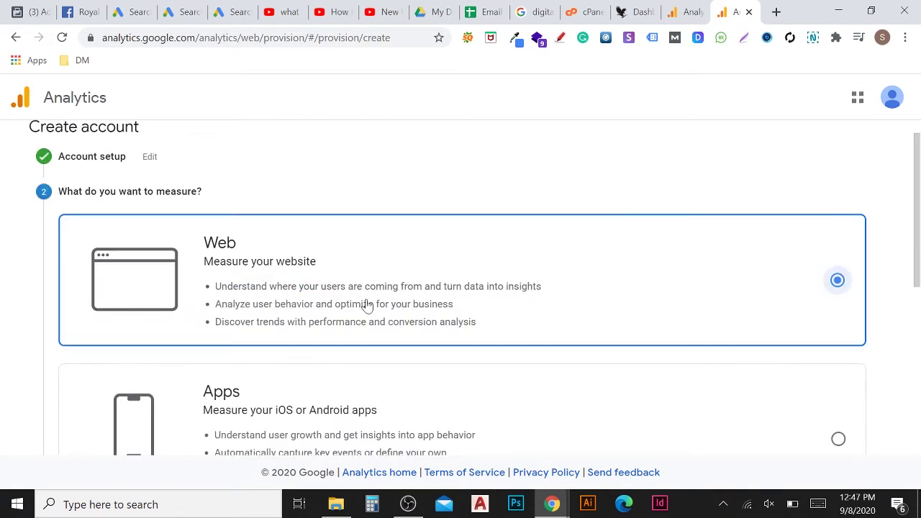
Review the measurement options, keep Web as the platform to measure and continue to the property setup
mouse_move(918, 259)
mouse_down()
mouse_move(918, 277)
mouse_move(917, 252)
mouse_up()
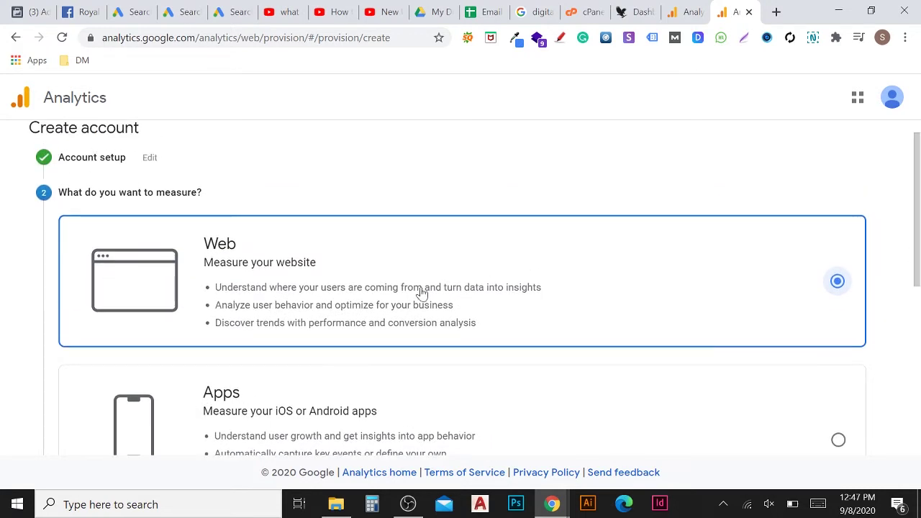
drag(919, 242, 918, 367)
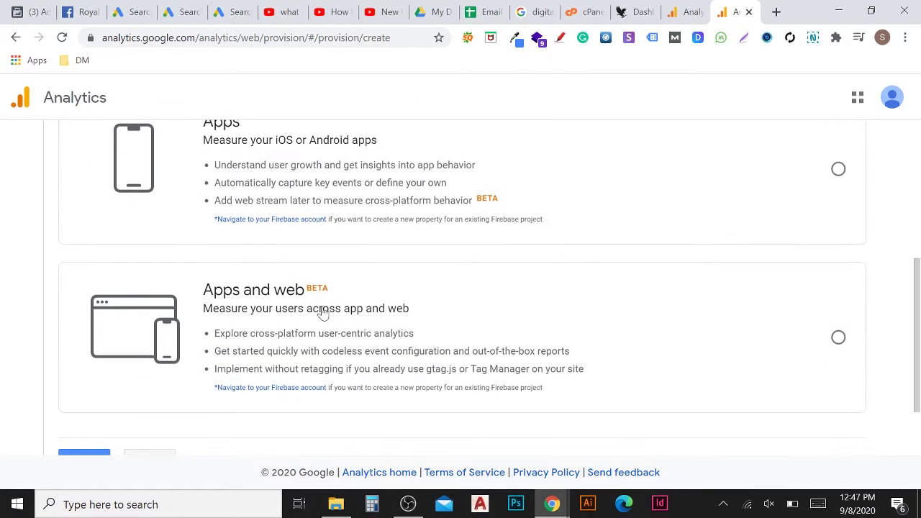
drag(916, 314, 916, 205)
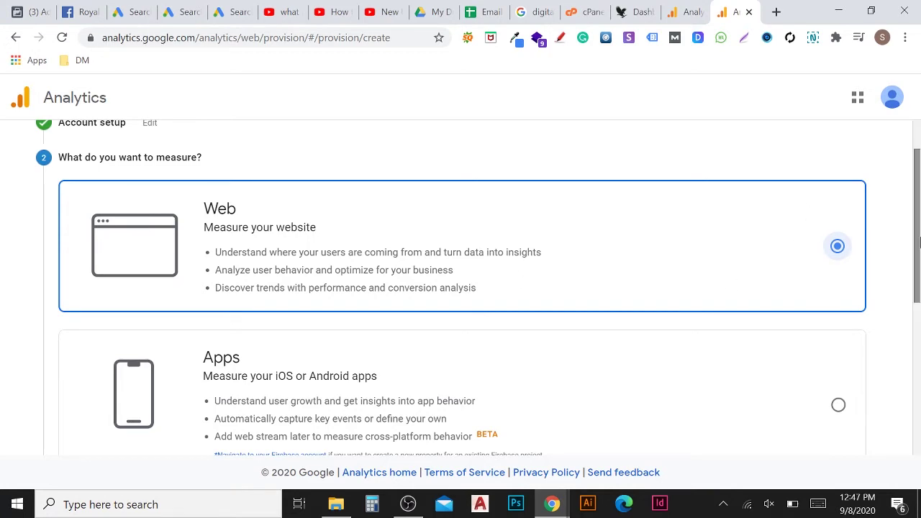
drag(919, 240, 918, 378)
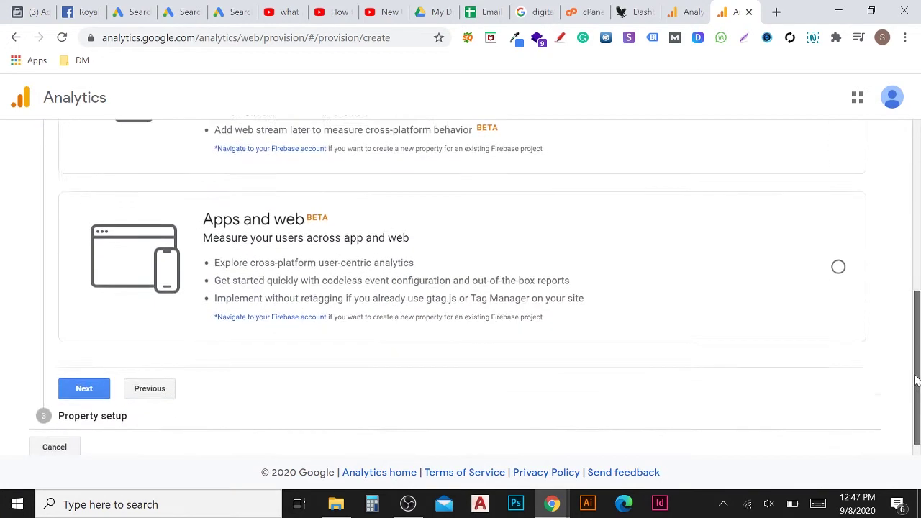
click(100, 375)
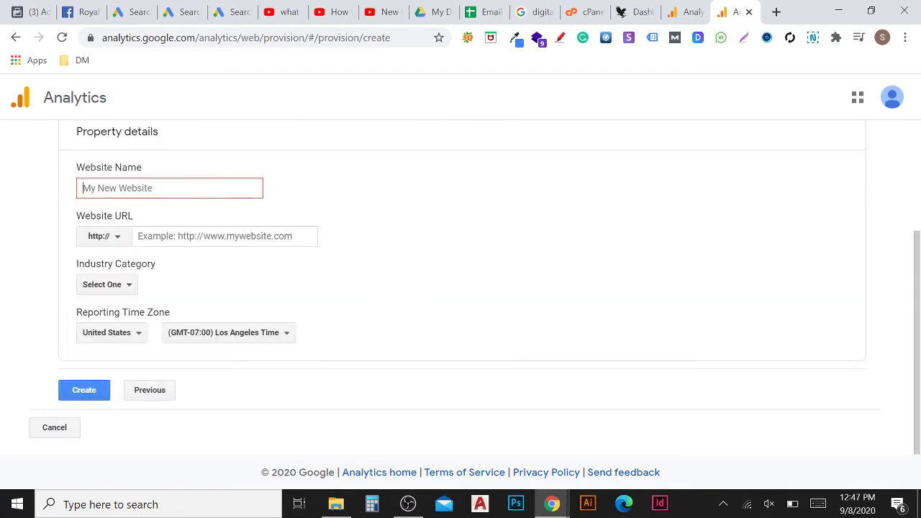
Set the property's website name to "Sulesh Digital"
click(170, 187)
triple_click(298, 156)
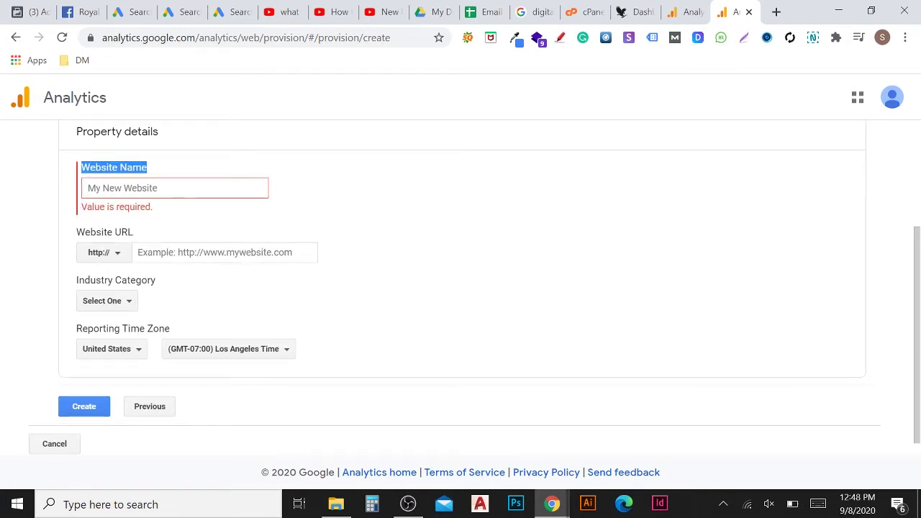
click(88, 188)
text(s)
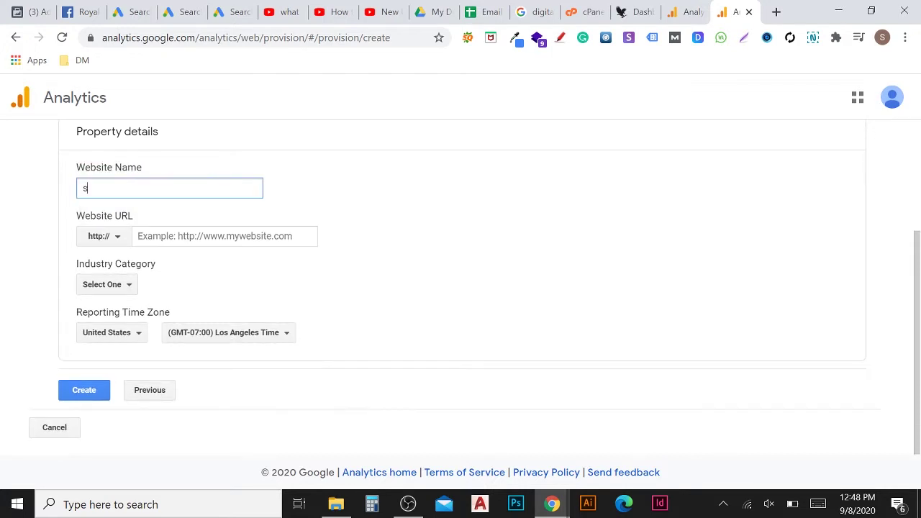
key(BackSpace)
text(Sulesh Digital)
click(533, 264)
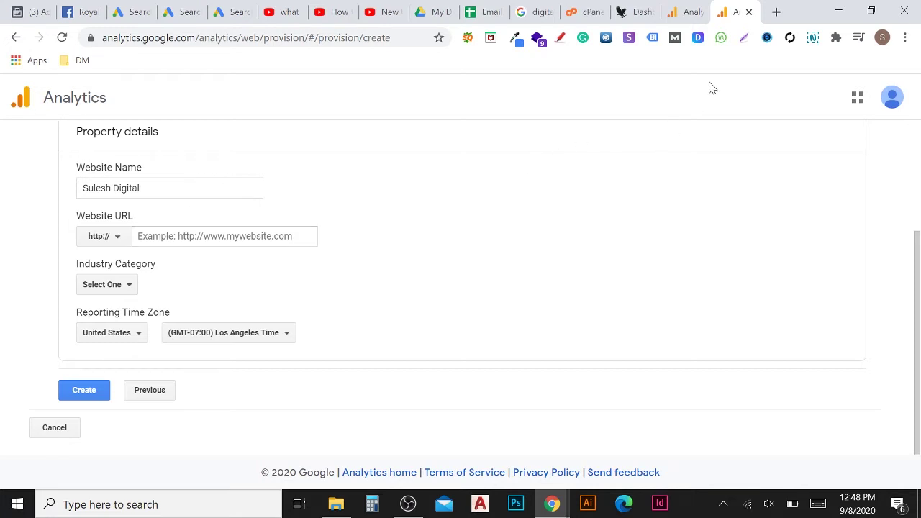
click(777, 13)
text(ap)
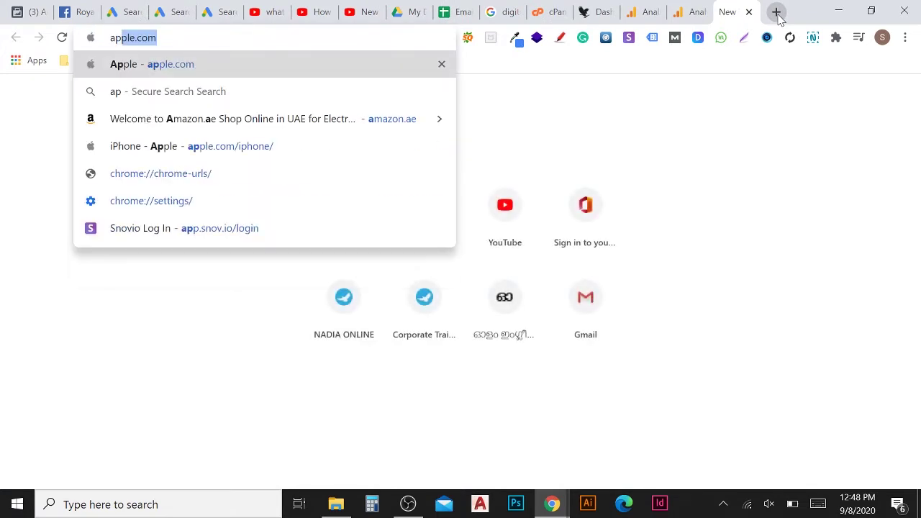
click(688, 12)
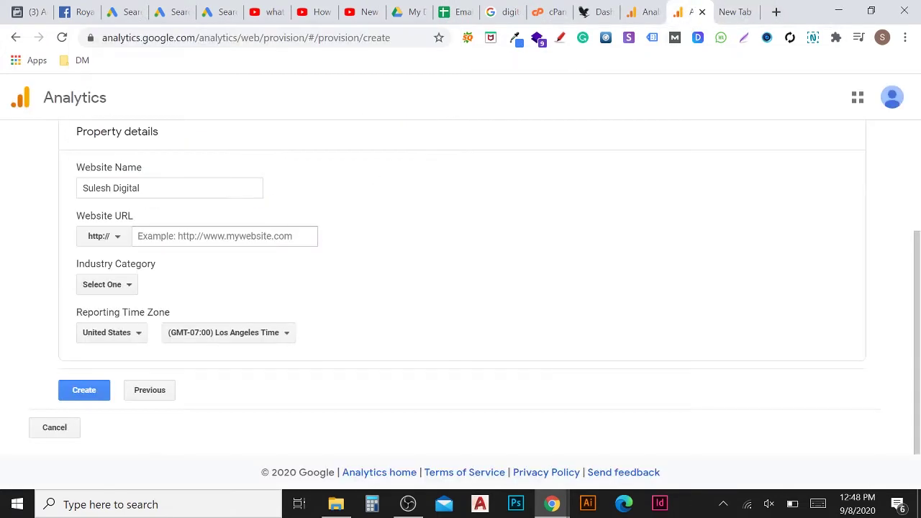
click(216, 236)
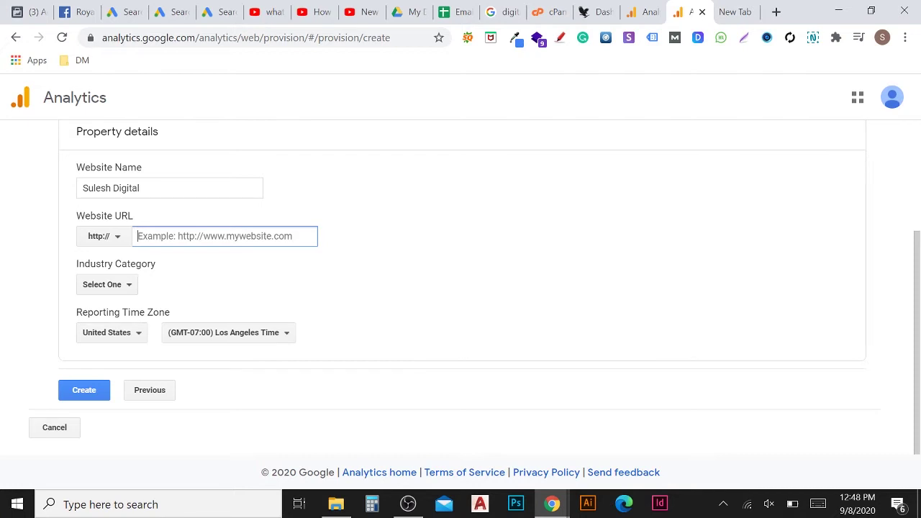
click(729, 12)
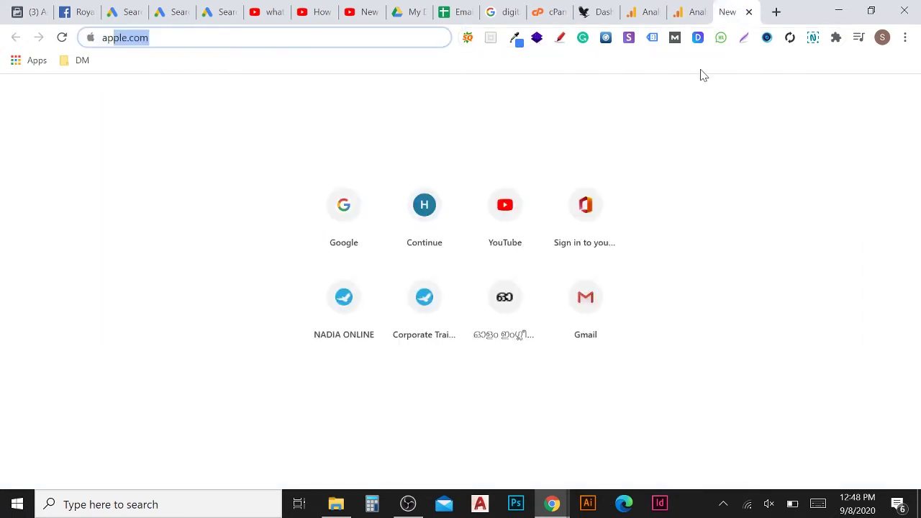
key(Return)
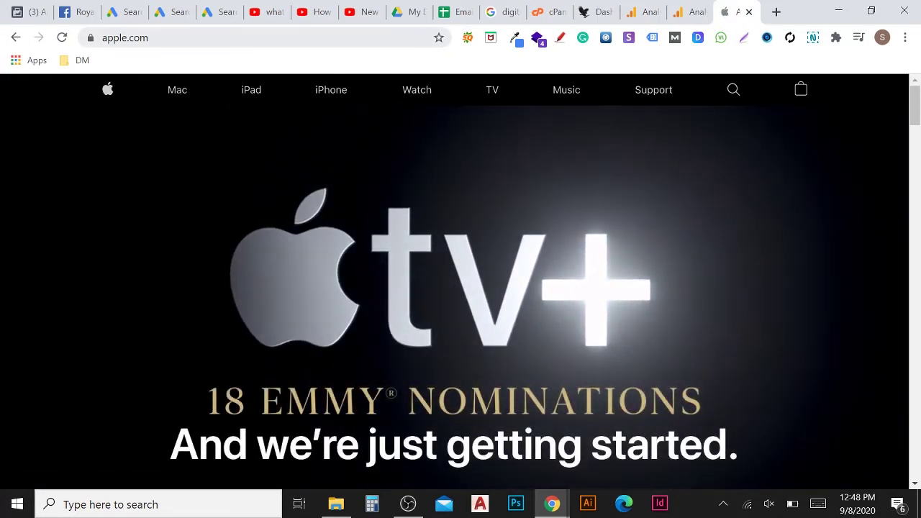
click(192, 37)
key(ctrl+c)
click(206, 38)
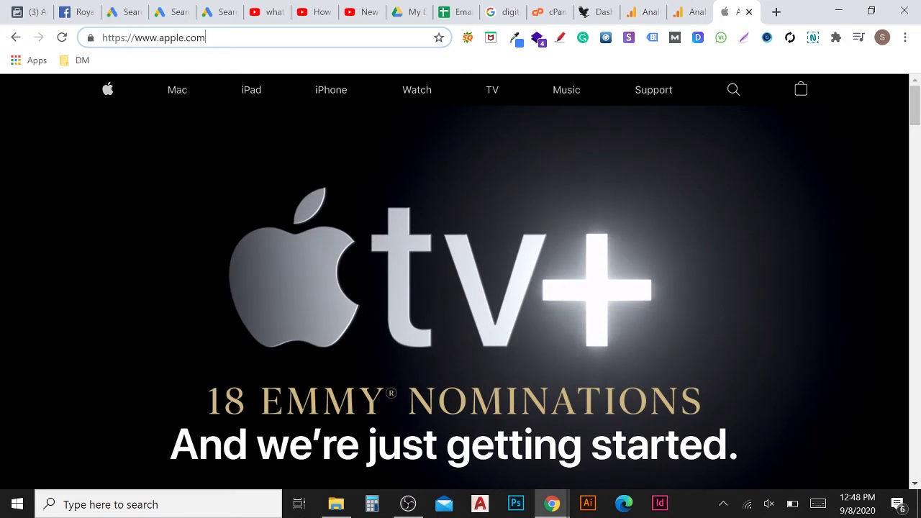
drag(206, 37, 107, 37)
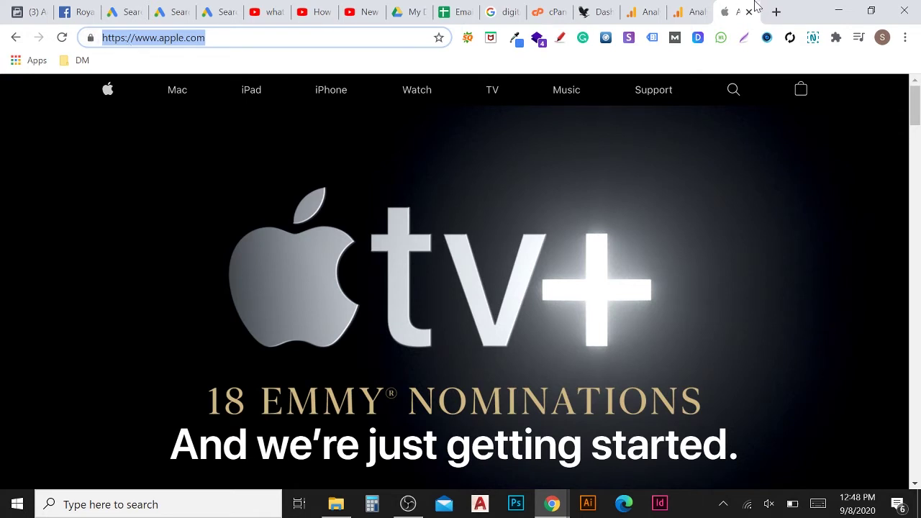
click(688, 11)
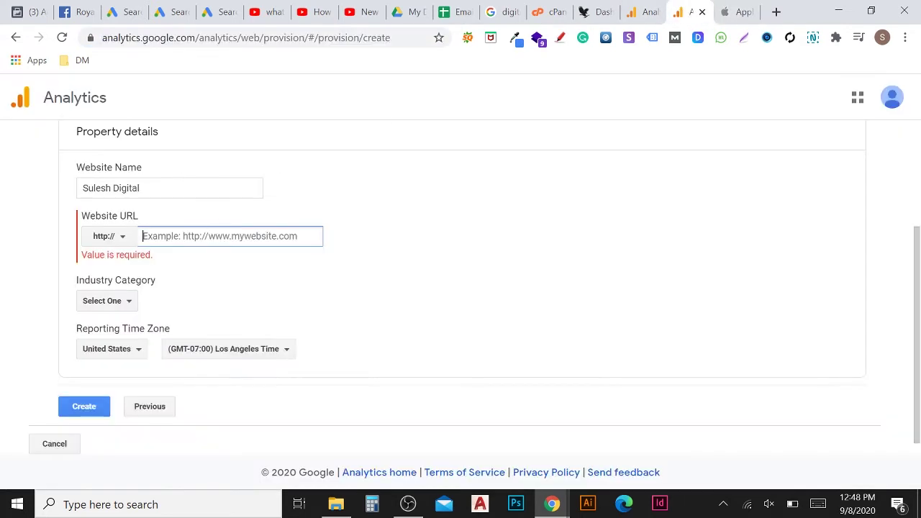
key(ctrl+v)
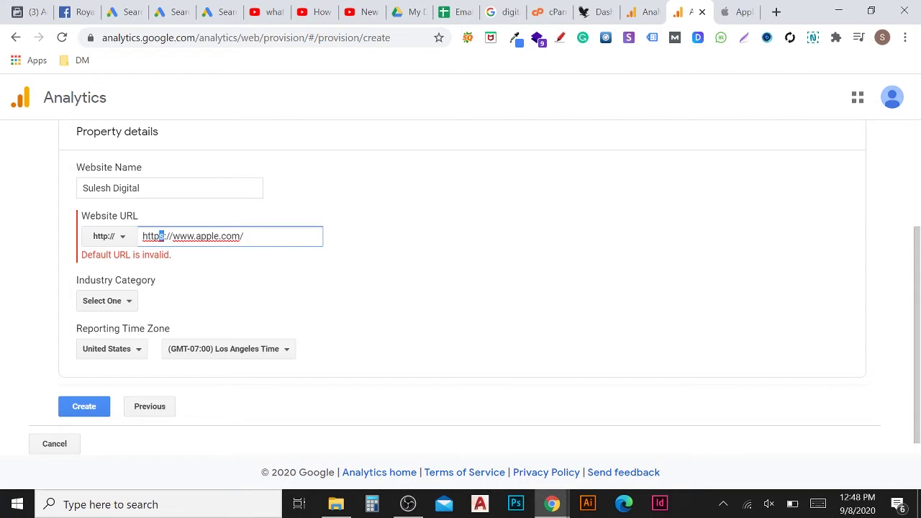
click(121, 238)
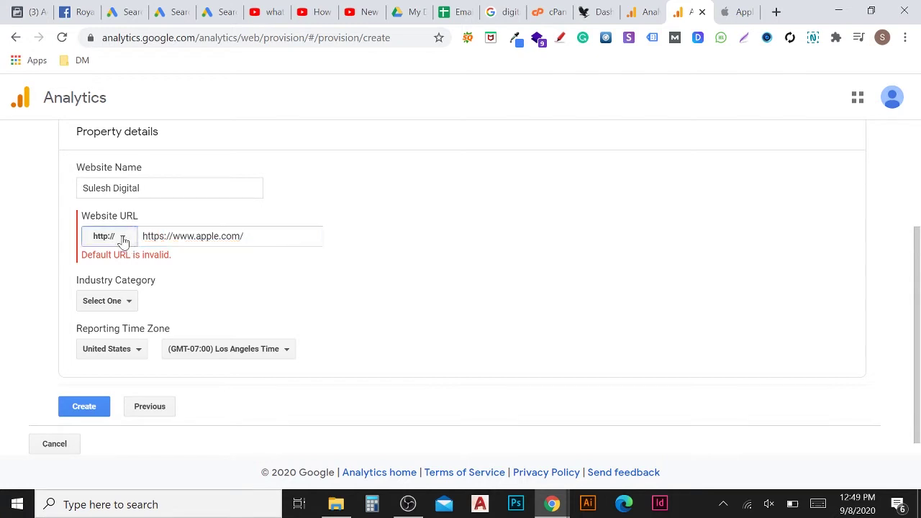
click(115, 285)
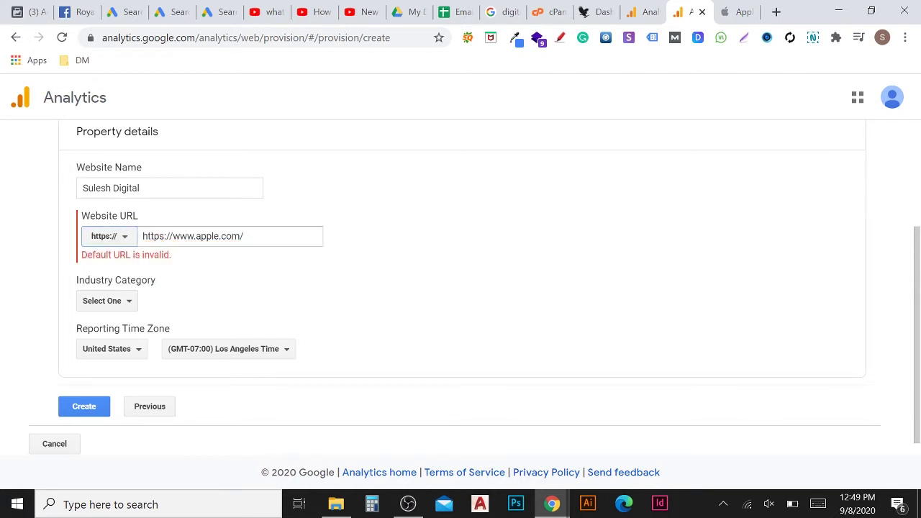
drag(173, 237, 138, 241)
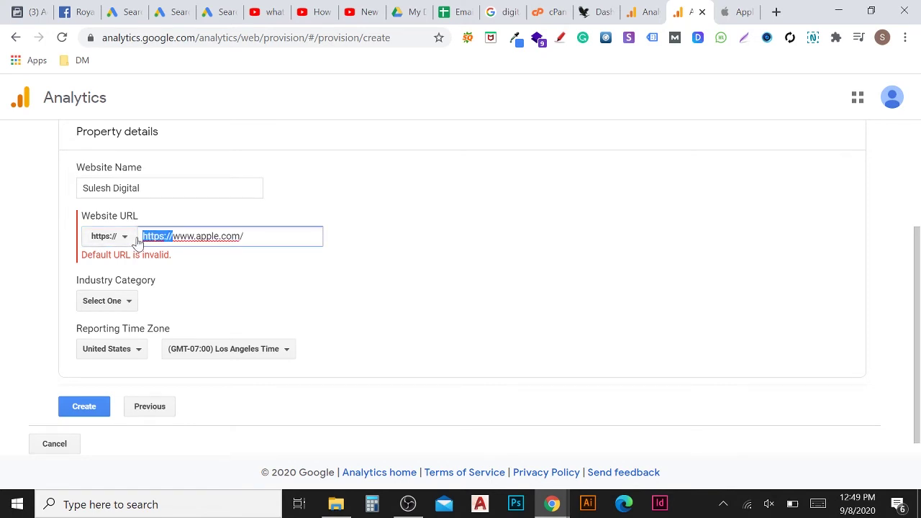
key(BackSpace)
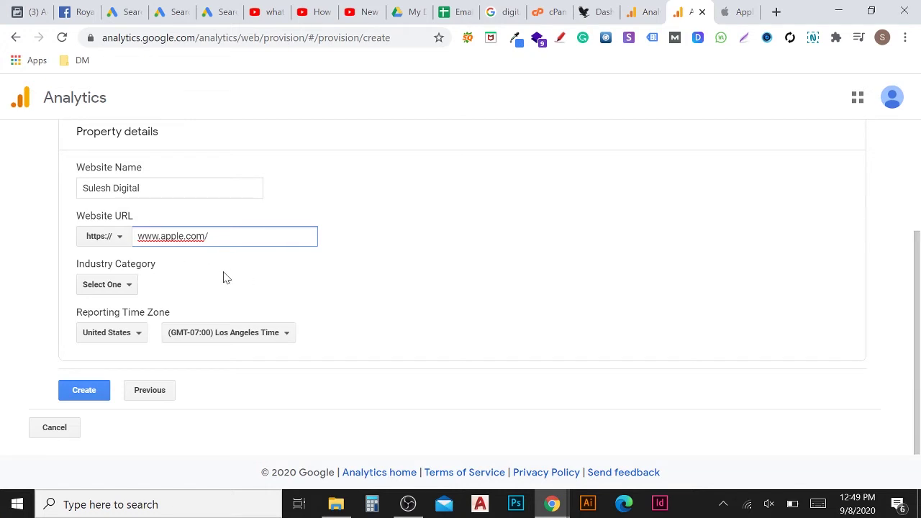
Set the property's industry category to Other
click(113, 288)
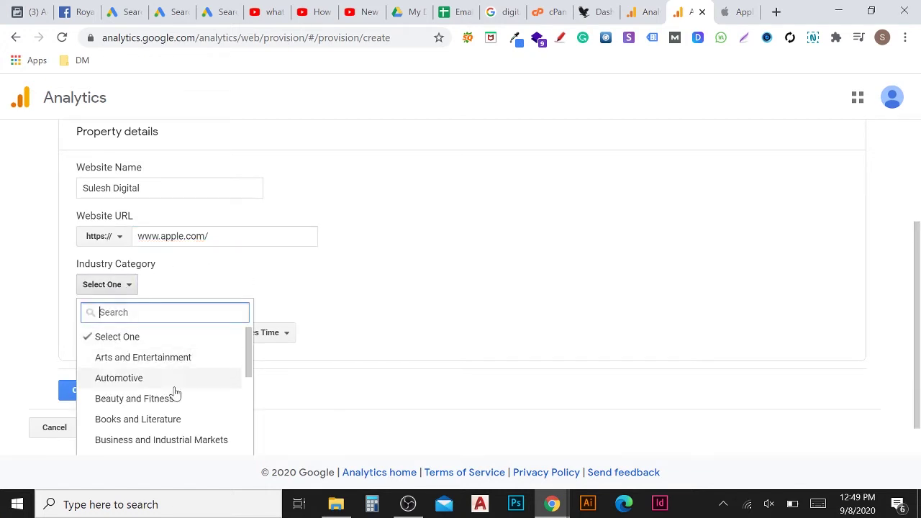
drag(247, 360, 243, 489)
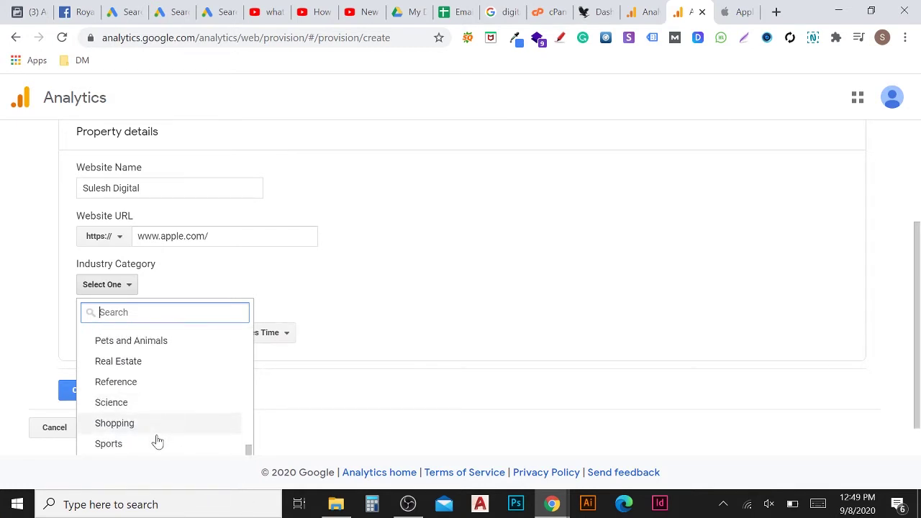
scroll(158, 436, up, 10)
scroll(337, 428, down, 3)
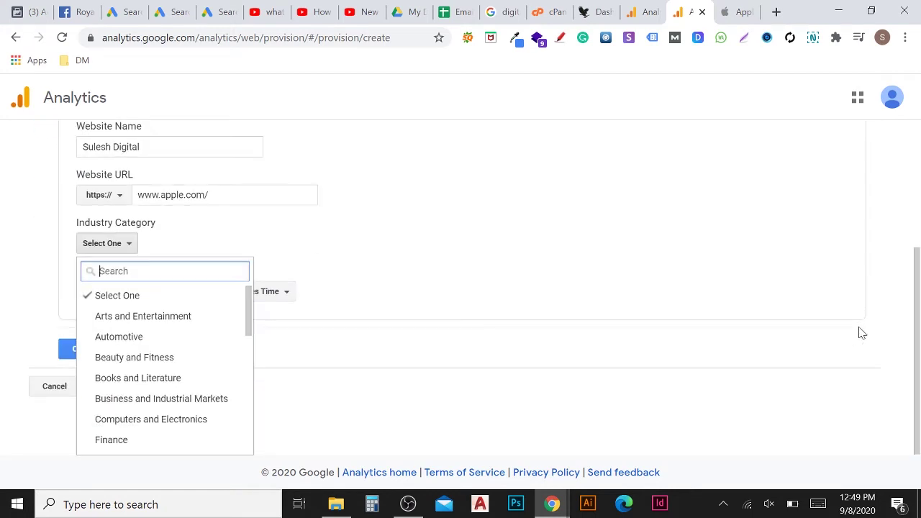
scroll(180, 371, down, 10)
click(106, 445)
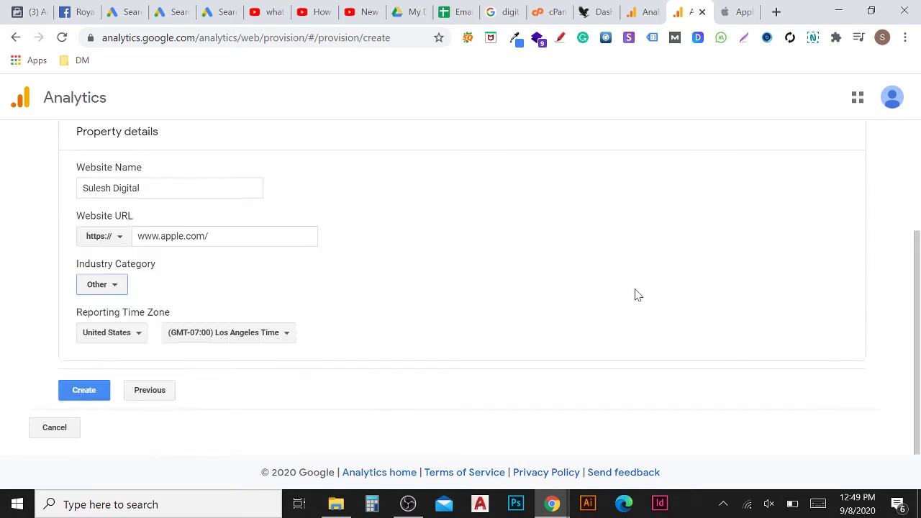
click(138, 338)
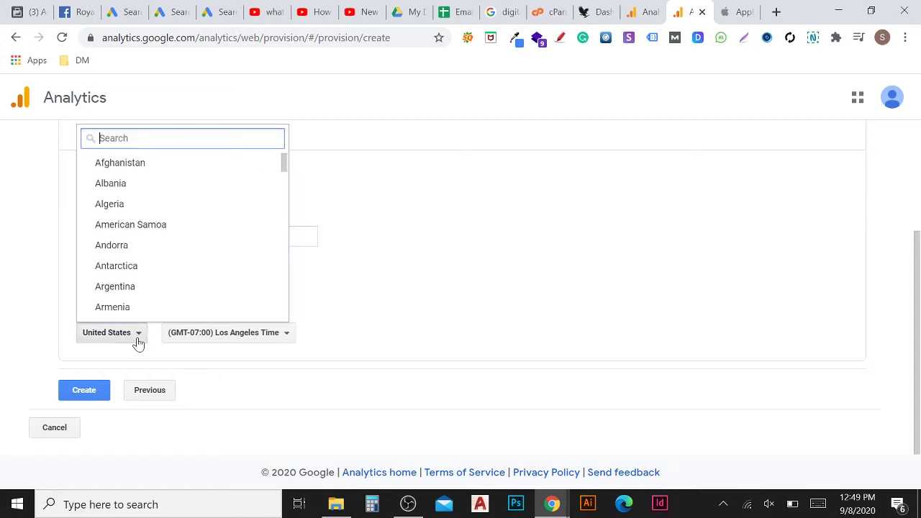
click(454, 263)
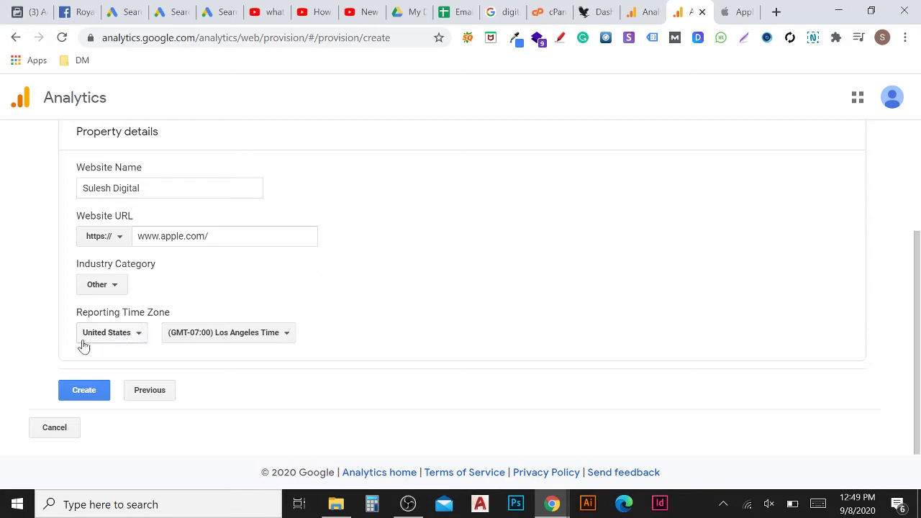
click(124, 342)
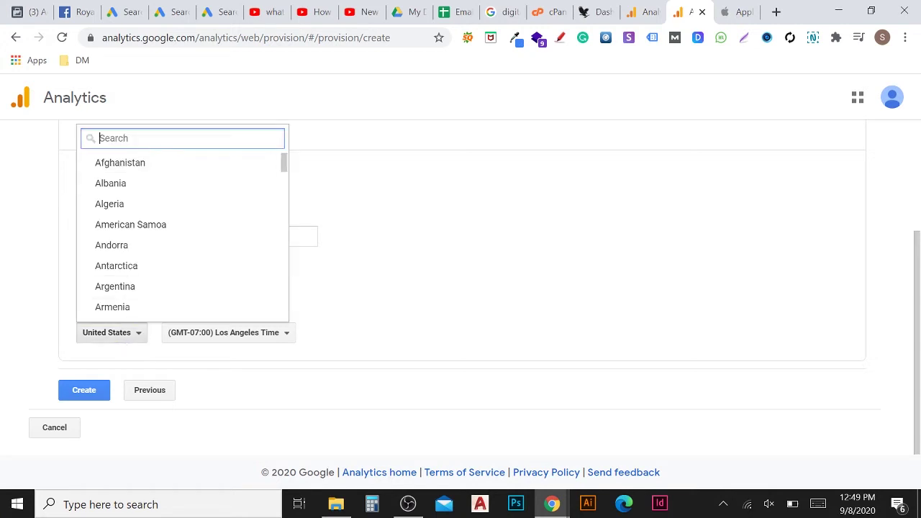
scroll(136, 295, down, 15)
scroll(136, 308, down, 4)
click(465, 308)
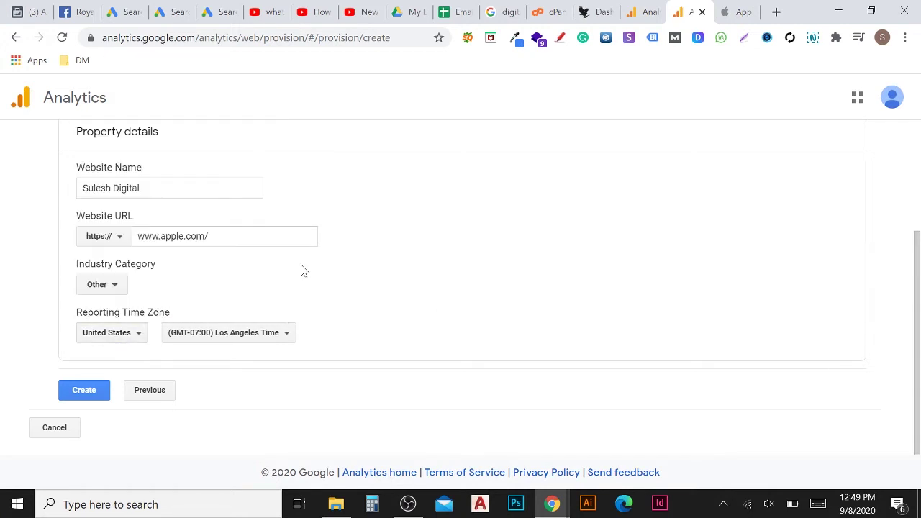
Create the property and accept the Google Analytics Terms of Service, including the GDPR Data Processing Terms and the additional data-sharing terms
click(80, 395)
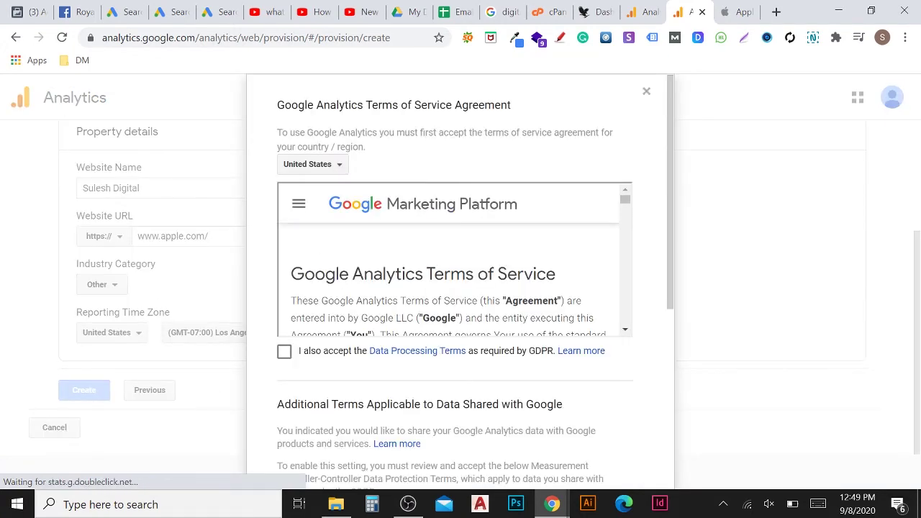
scroll(358, 295, down, 5)
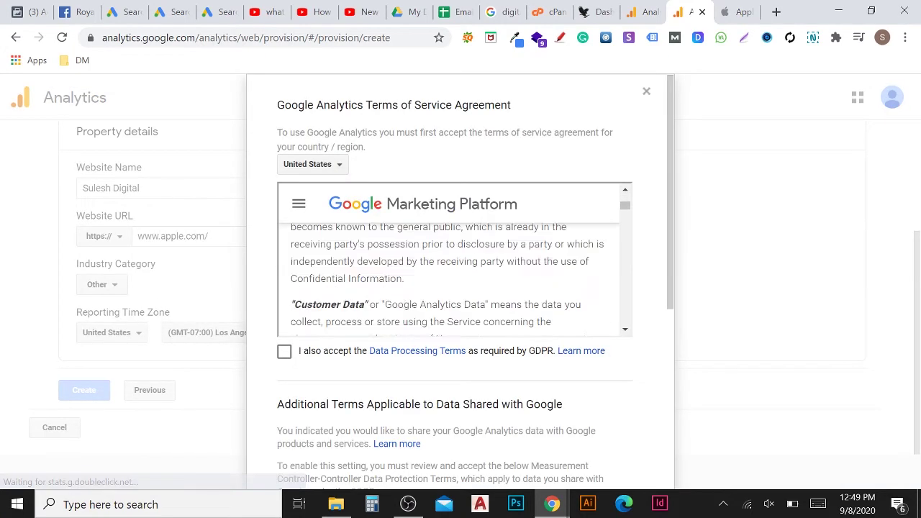
click(284, 351)
scroll(285, 360, down, 4)
click(285, 403)
click(303, 446)
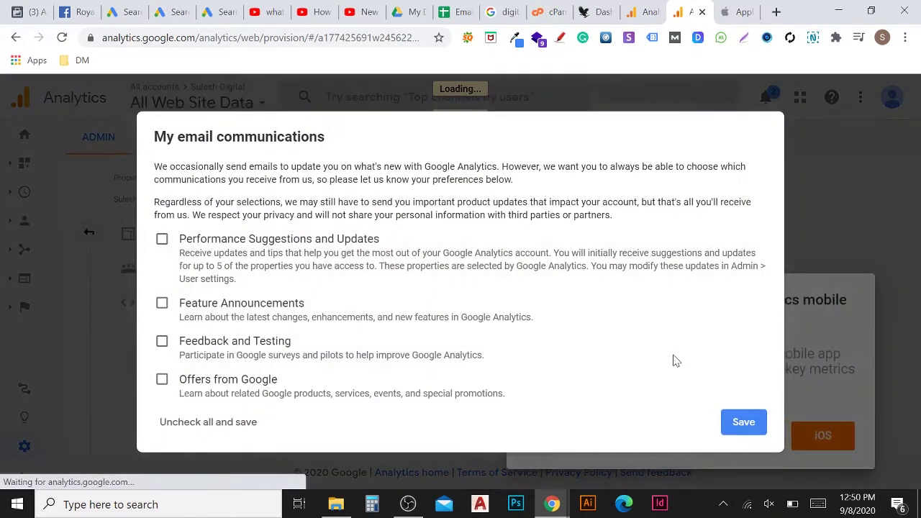
Save the email communication preferences with every option unchecked, and dismiss the search tip and the mobile app offer
click(742, 423)
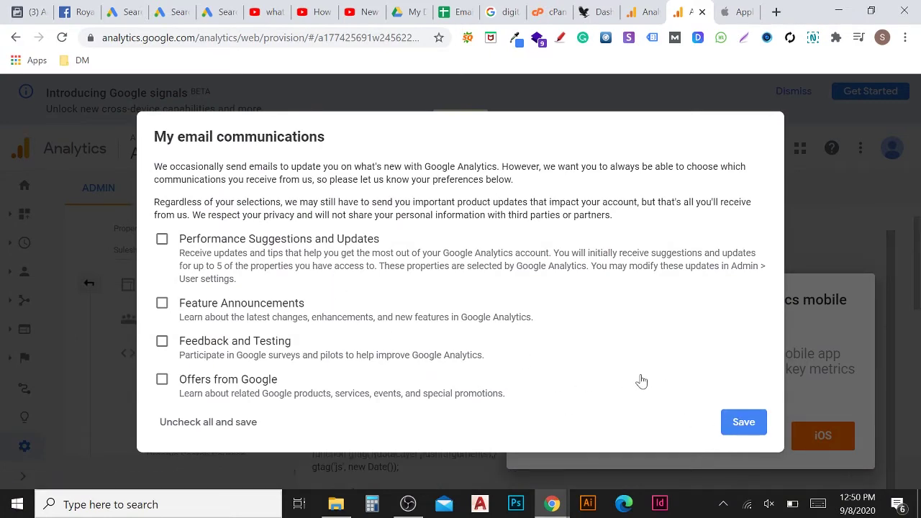
click(746, 423)
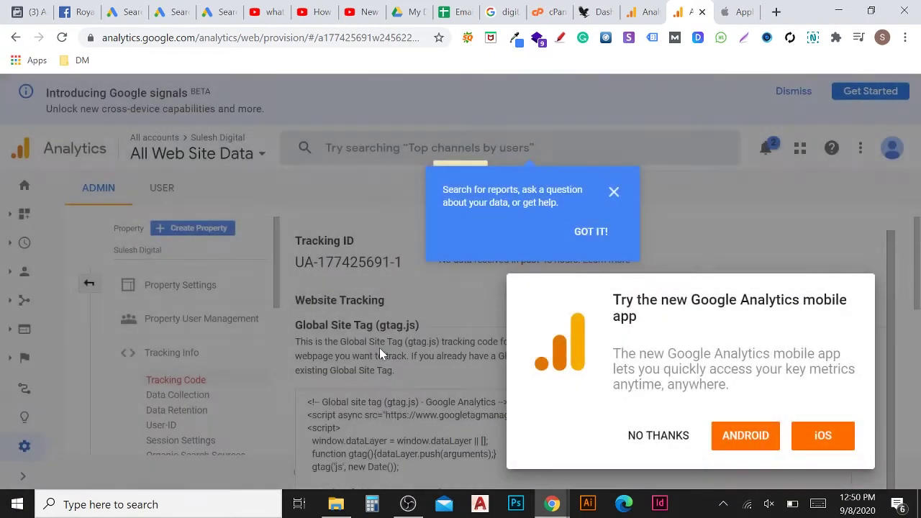
click(613, 192)
click(656, 436)
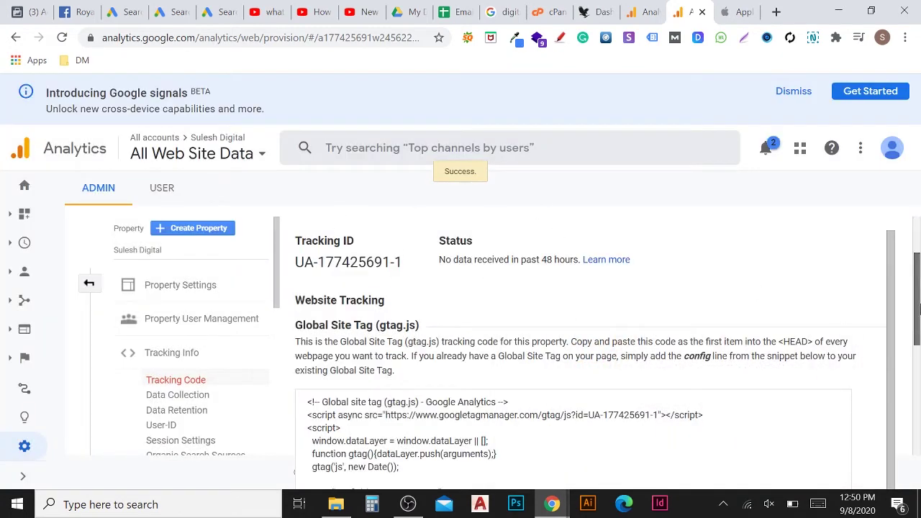
Select the property's Global Site Tag (gtag.js) snippet and open the iPad page on apple.com
scroll(895, 304, down, 1)
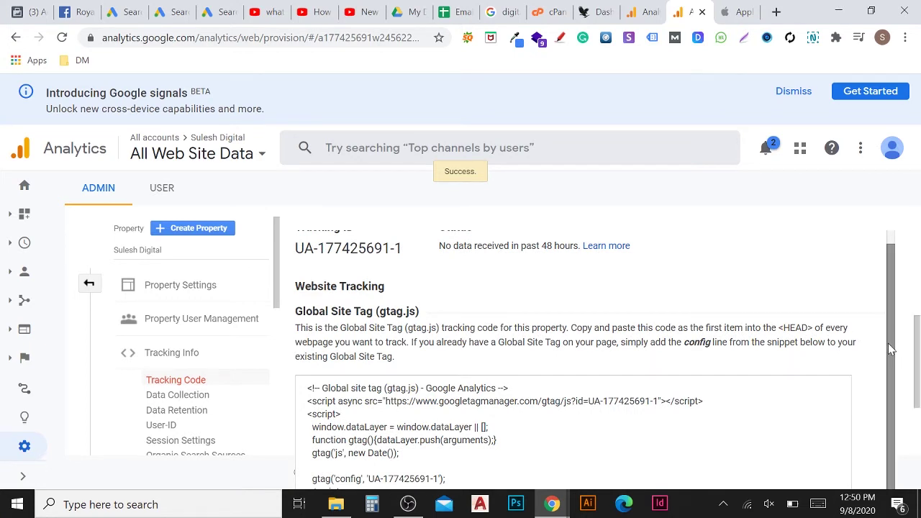
drag(446, 482, 311, 388)
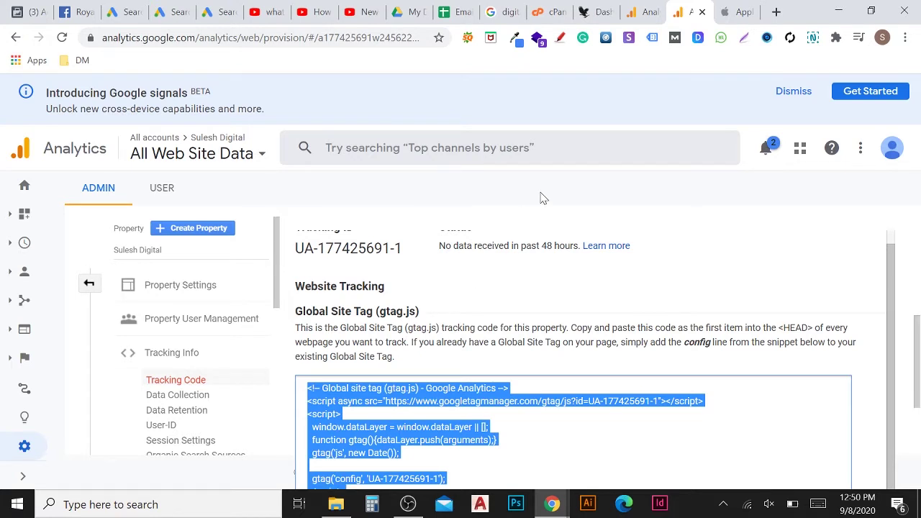
click(724, 17)
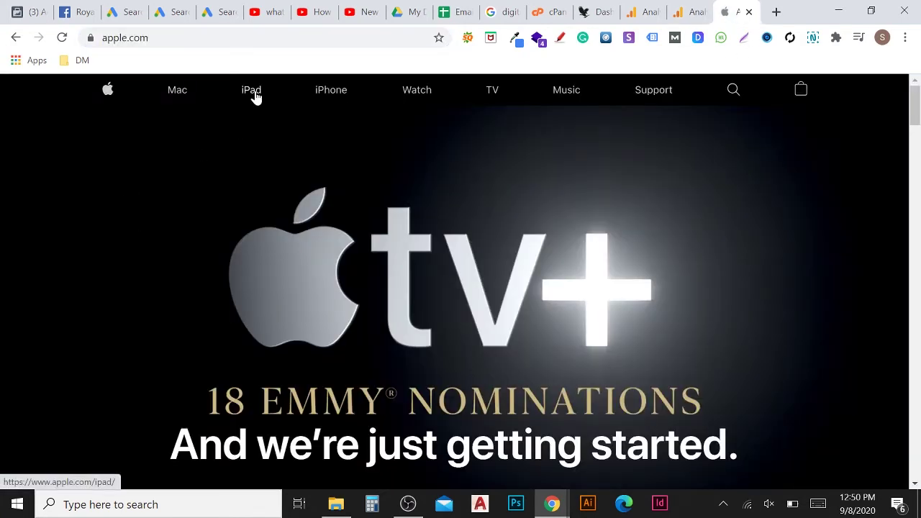
click(253, 91)
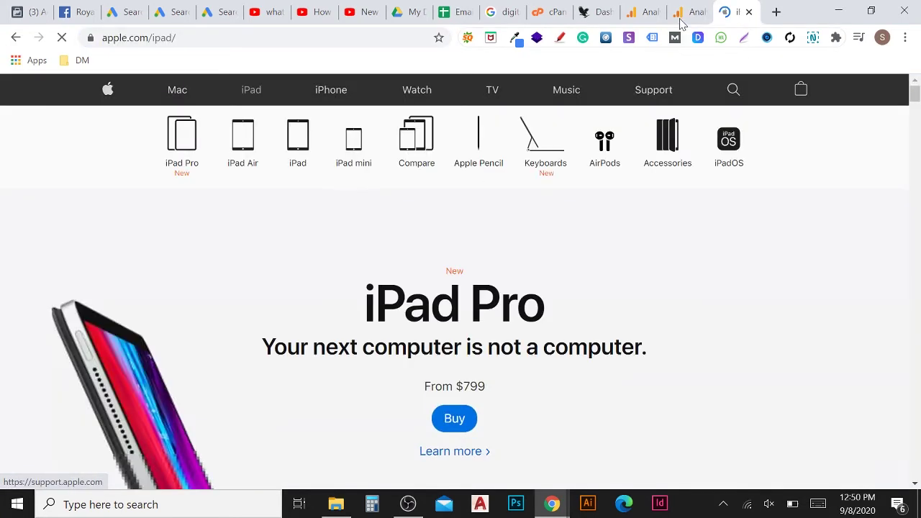
Back in Analytics, highlight the property's Tracking ID and select the whole Global Site Tag (gtag.js) snippet
click(682, 23)
scroll(396, 267, up, 1)
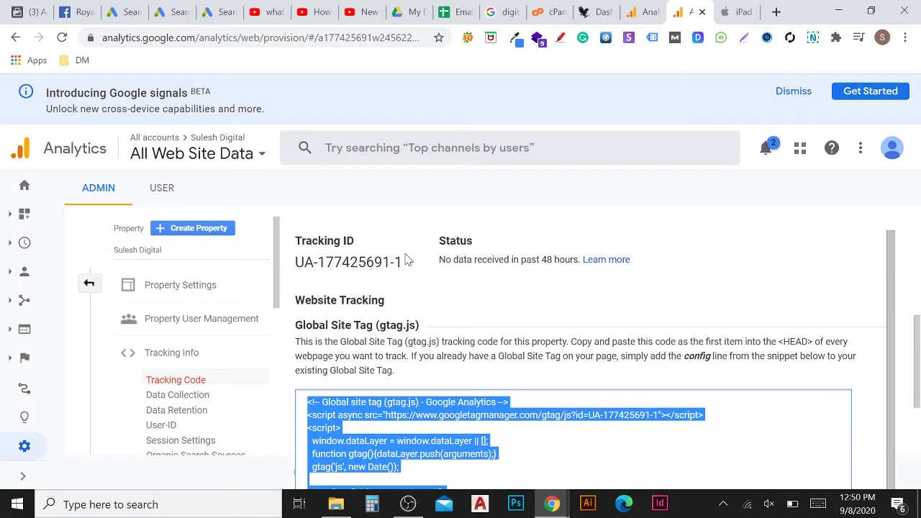
drag(408, 260, 295, 267)
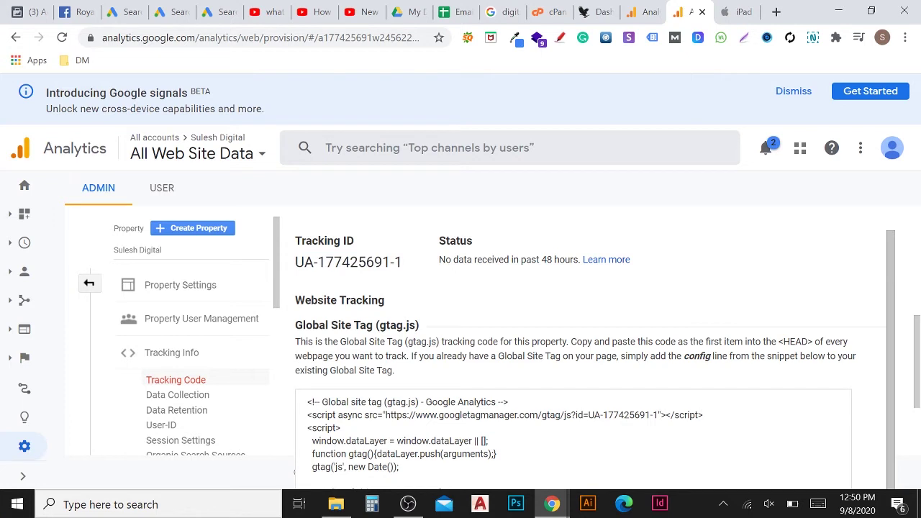
mouse_move(294, 263)
mouse_down()
mouse_move(403, 263)
mouse_move(286, 266)
mouse_move(304, 263)
mouse_up()
click(362, 277)
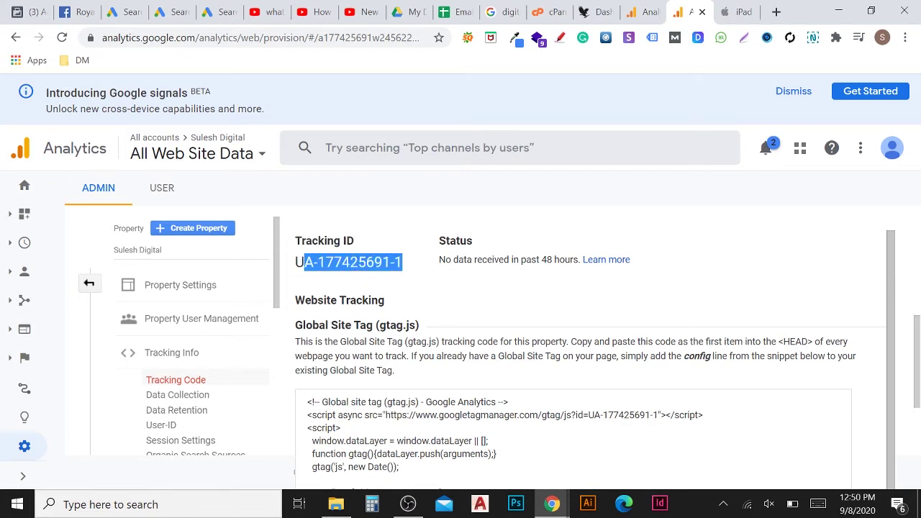
scroll(857, 305, down, 1)
click(654, 378)
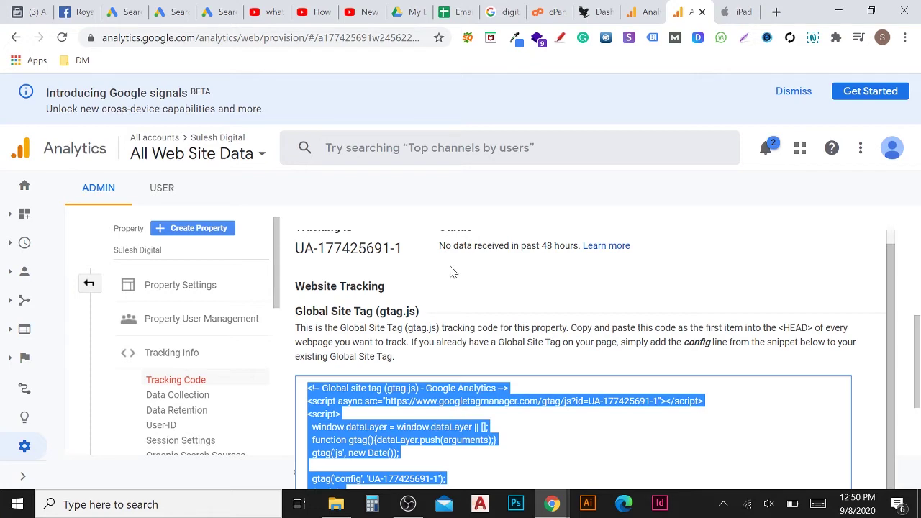
Switch to the WordPress dashboard of aloelives.com and open the page for adding new plugins
click(589, 13)
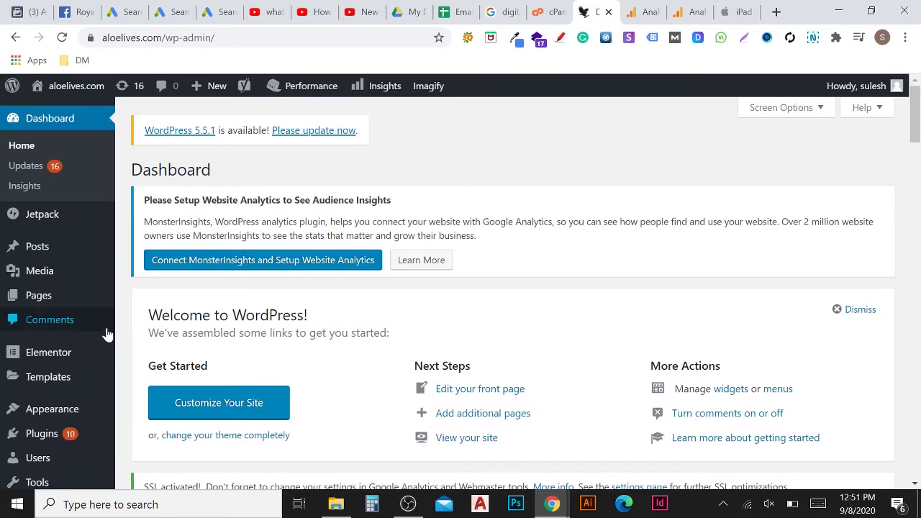
scroll(104, 331, down, 3)
scroll(106, 326, up, 4)
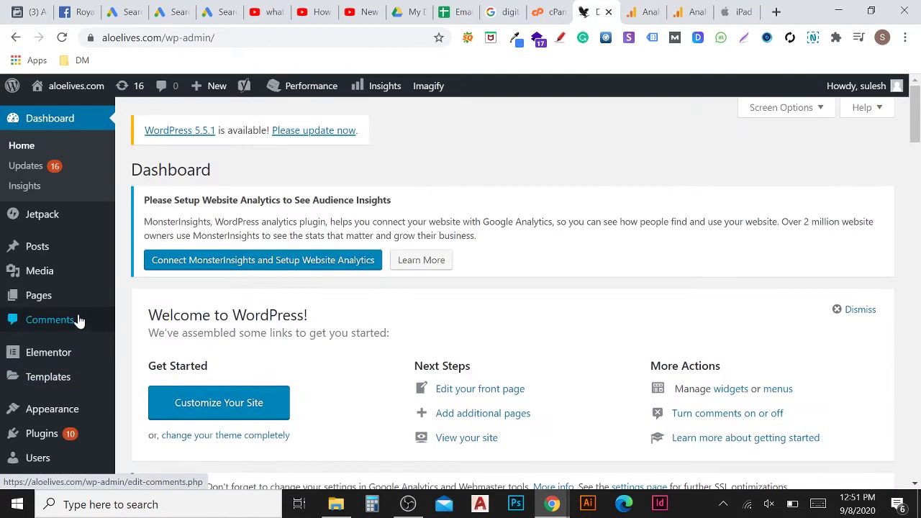
mouse_move(79, 376)
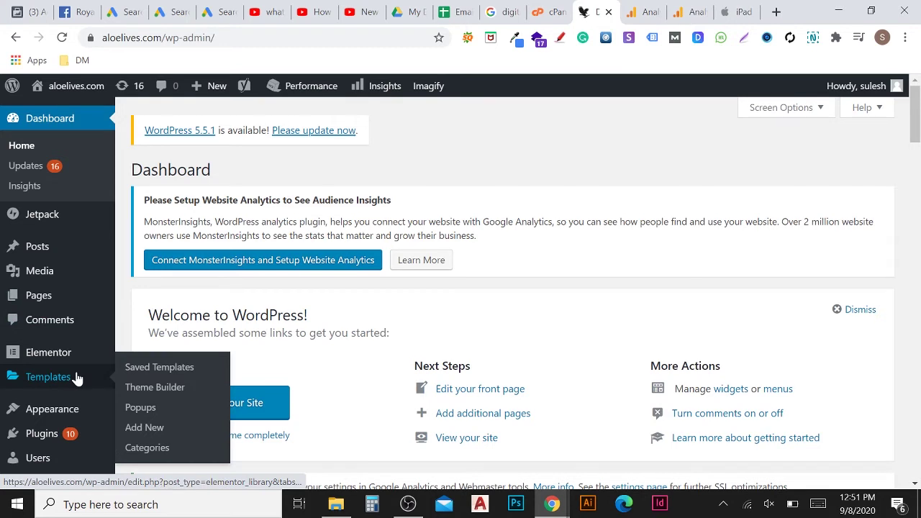
mouse_move(42, 308)
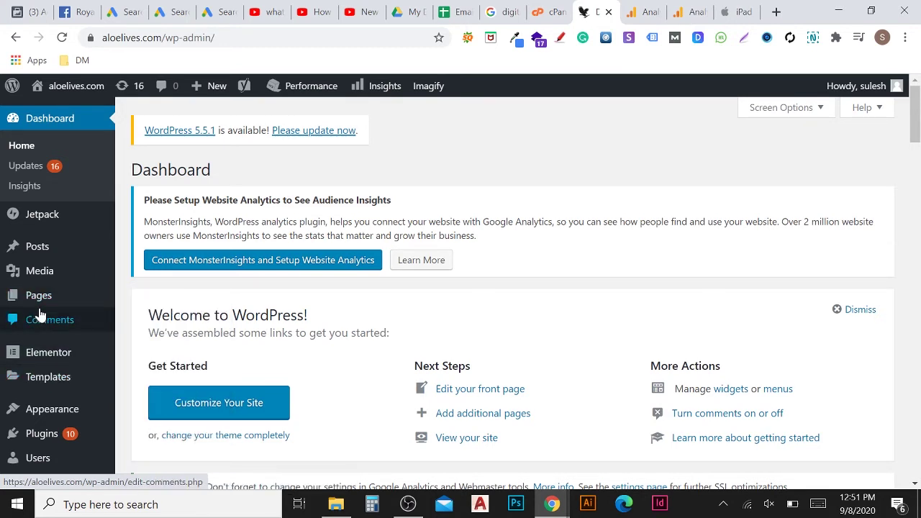
mouse_move(45, 444)
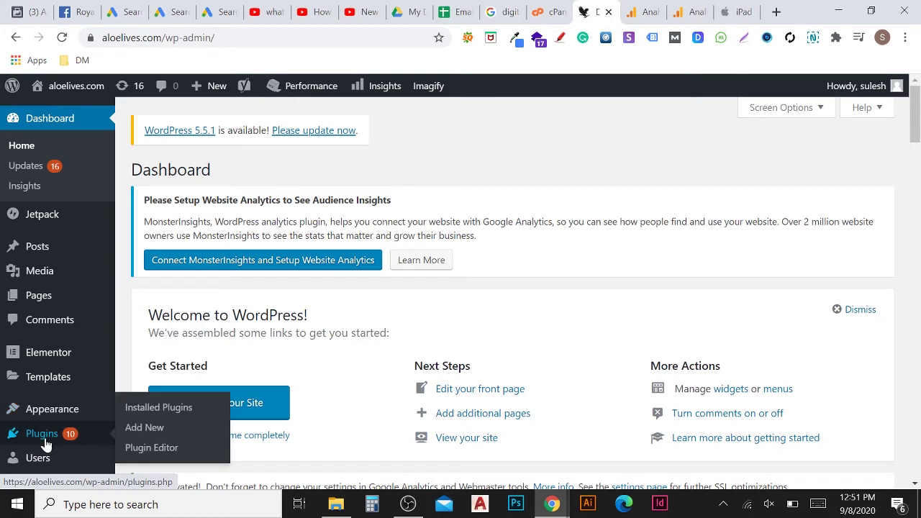
click(227, 430)
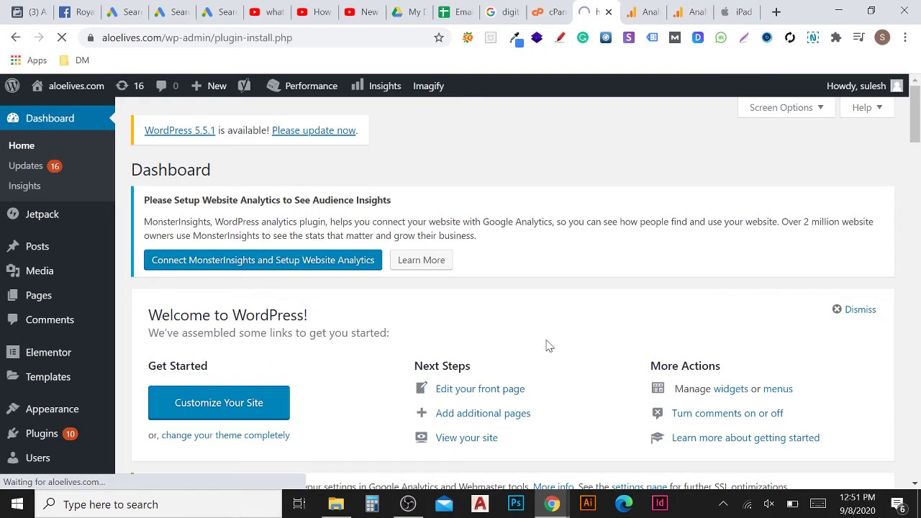
Search the WordPress plugin directory for "header & footer" and locate the Header and Footer Scripts plugin
scroll(555, 360, down, 3)
scroll(554, 363, down, 6)
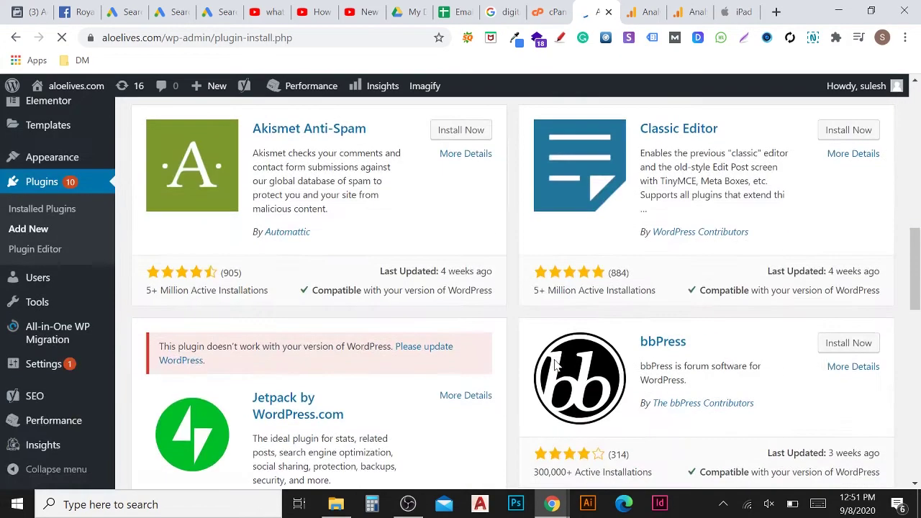
scroll(554, 363, up, 3)
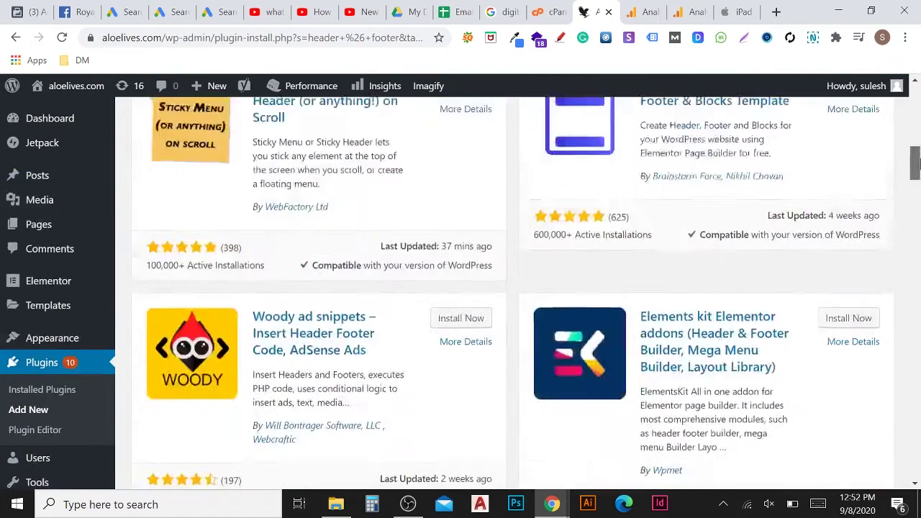
drag(916, 163, 916, 302)
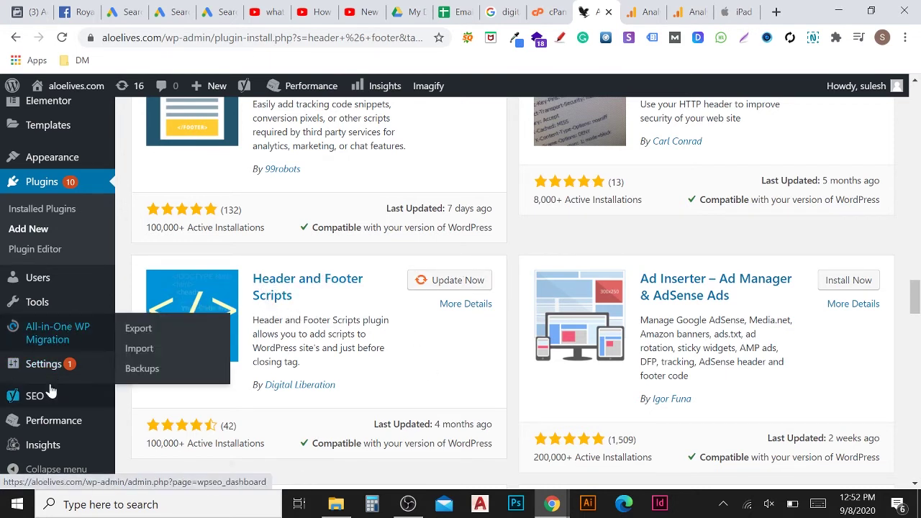
Open the Header and Footer Scripts options and place the cursor in the header scripts code
mouse_move(50, 379)
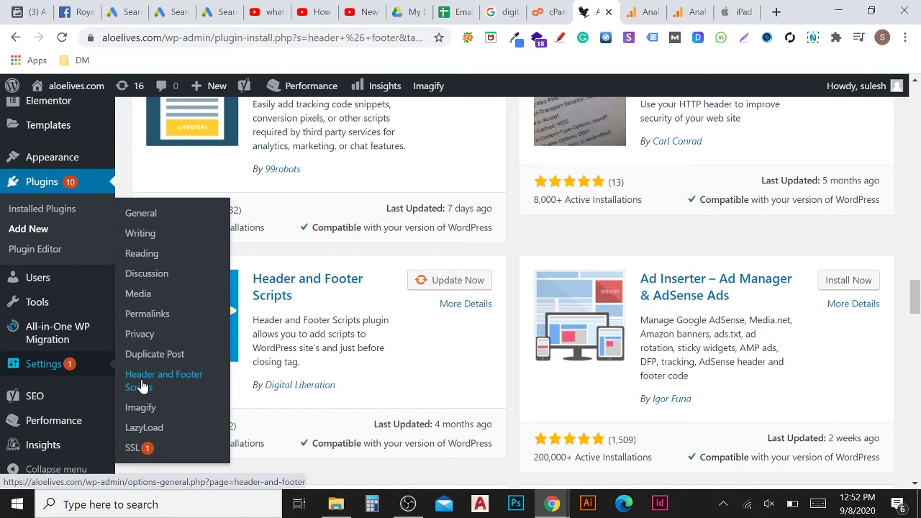
click(141, 387)
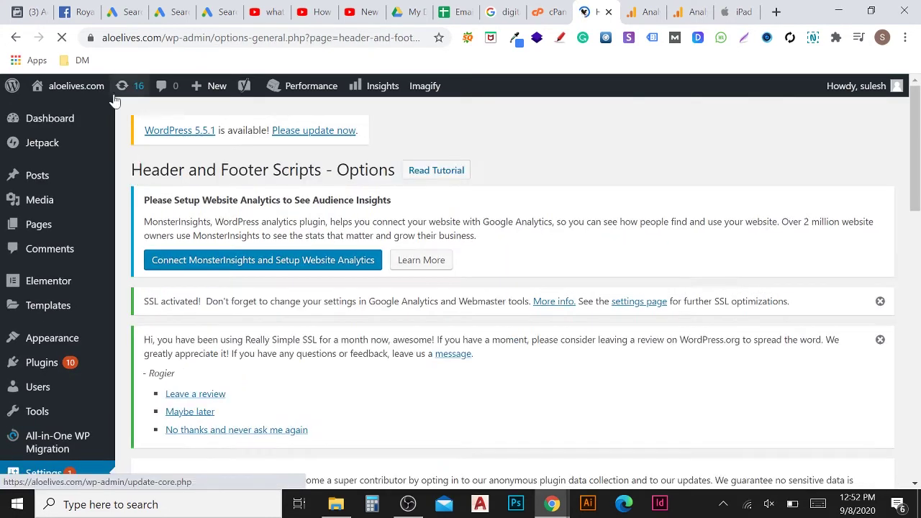
drag(919, 176, 898, 317)
scroll(898, 317, down, 1)
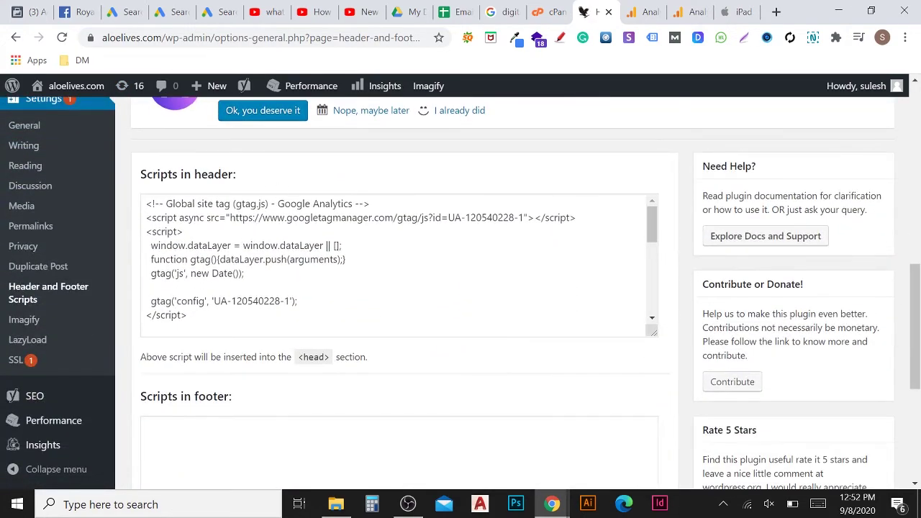
click(400, 453)
click(400, 326)
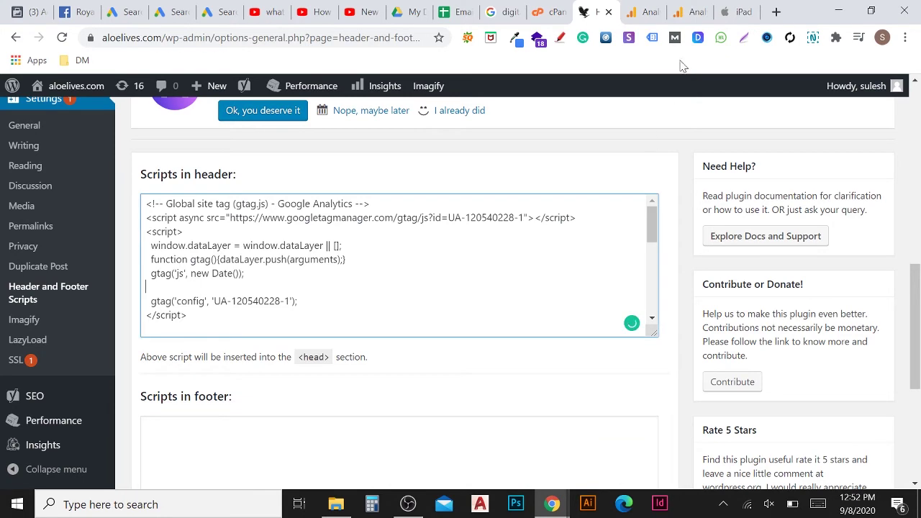
Copy the Global Site Tag (gtag.js) snippet from Analytics and return to the Header and Footer Scripts options in WordPress
click(688, 13)
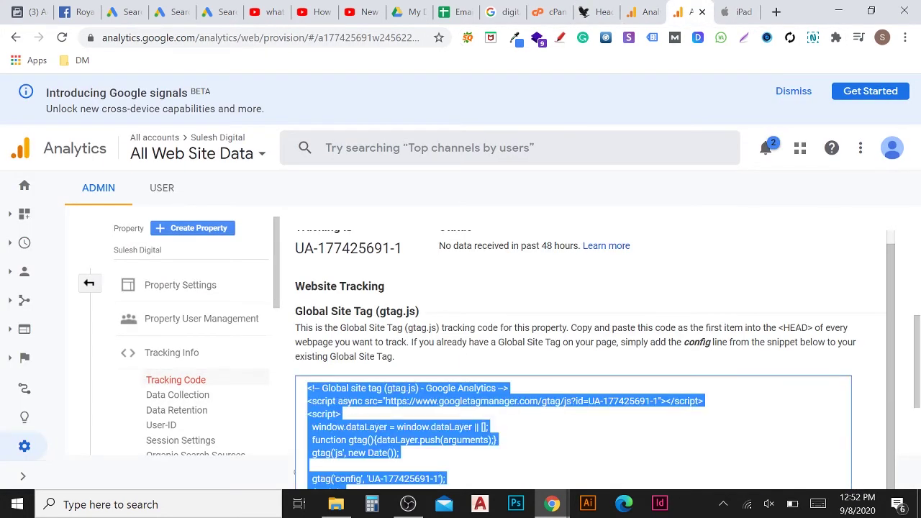
drag(779, 328, 808, 328)
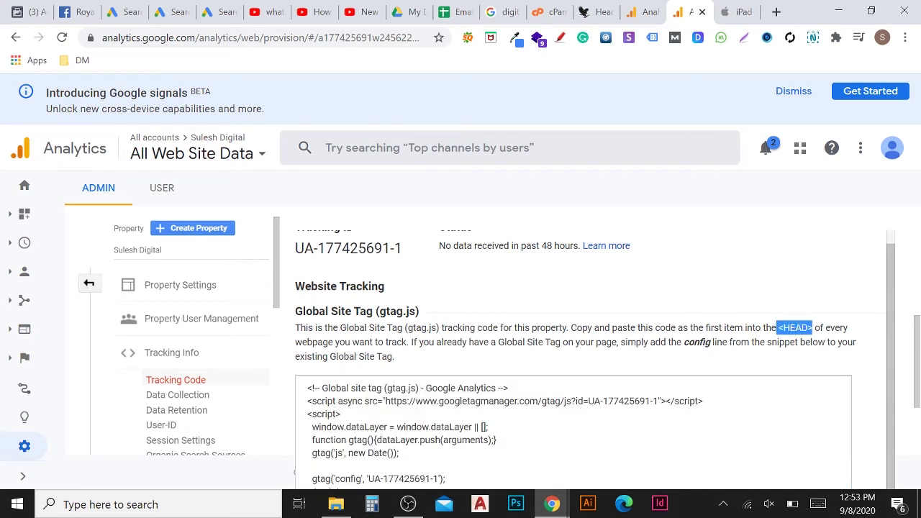
click(504, 432)
key(ctrl+c)
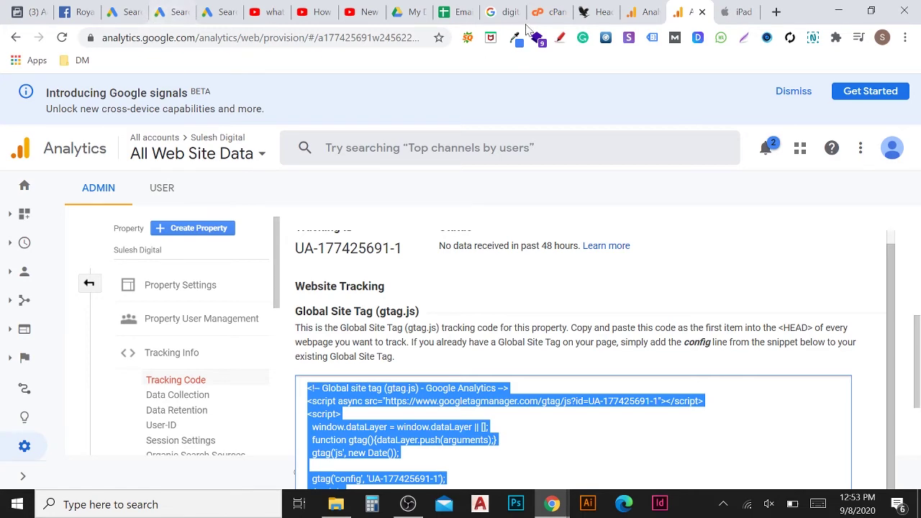
click(587, 12)
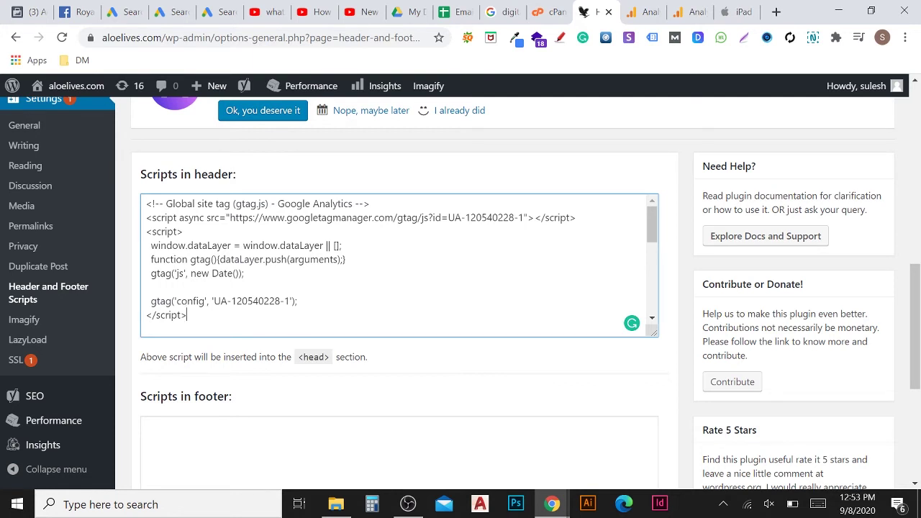
Try to paste the copied gtag snippet above the existing header script, separated by blank lines
drag(187, 316, 149, 194)
click(147, 287)
key(ctrl+a)
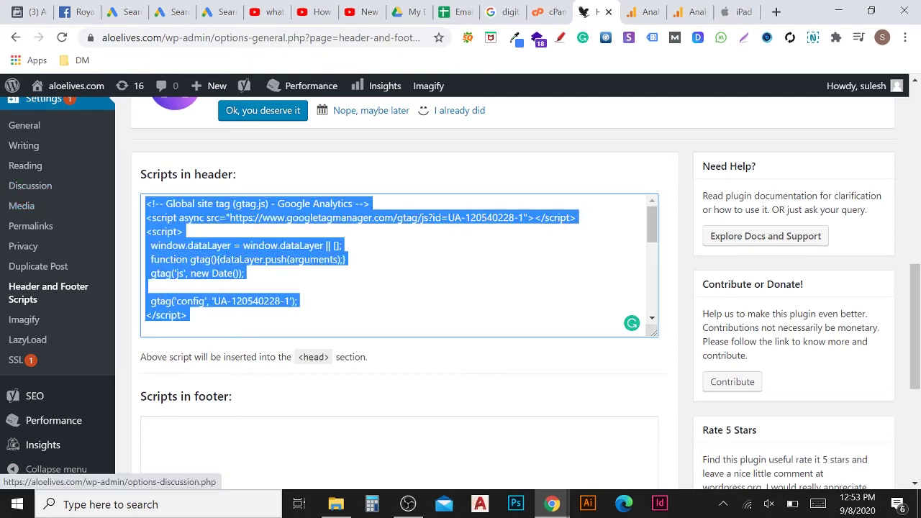
click(146, 204)
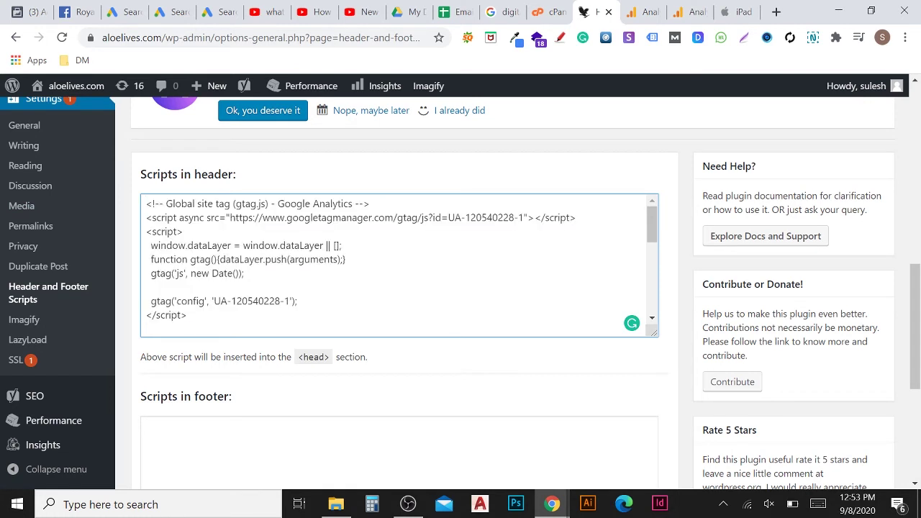
key(Return)
key(Return)
key(Return)
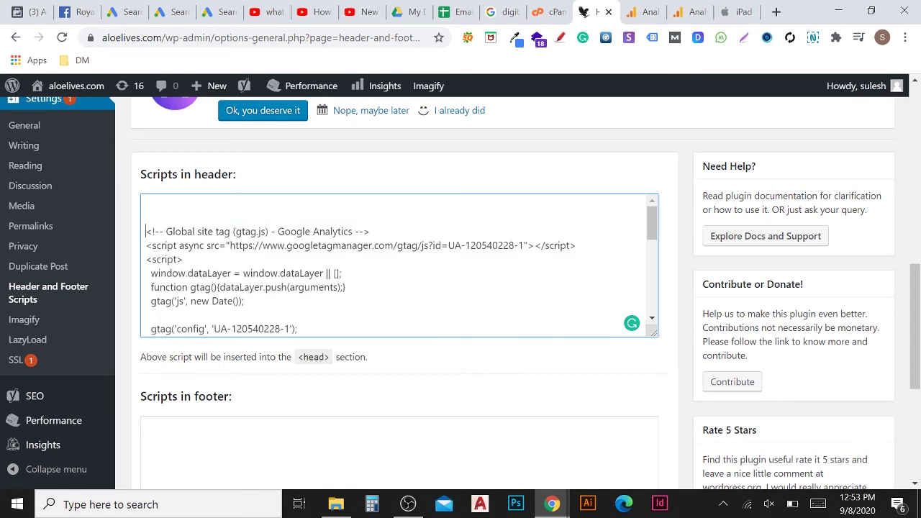
key(Return)
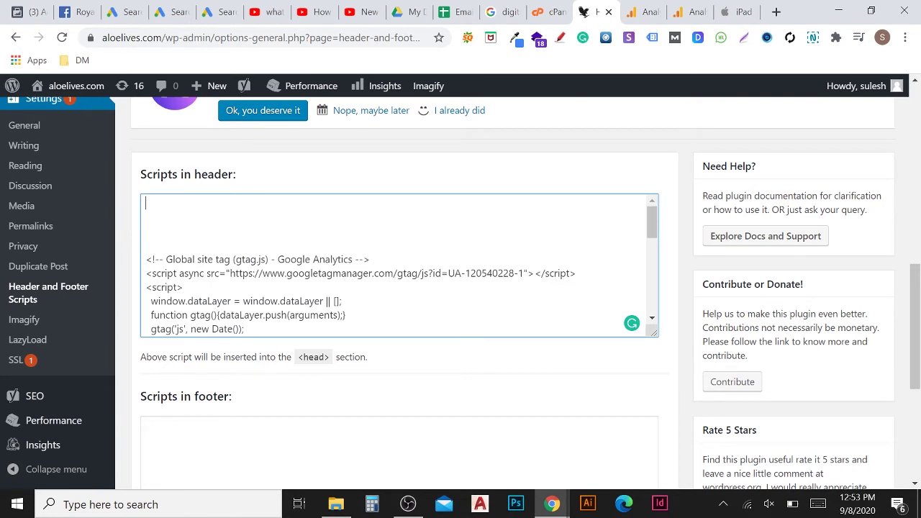
key(ctrl+v)
Undo the paste and remove the blank lines above the existing header script
key(ctrl+z)
key(BackSpace)
key(BackSpace)
key(BackSpace)
key(BackSpace)
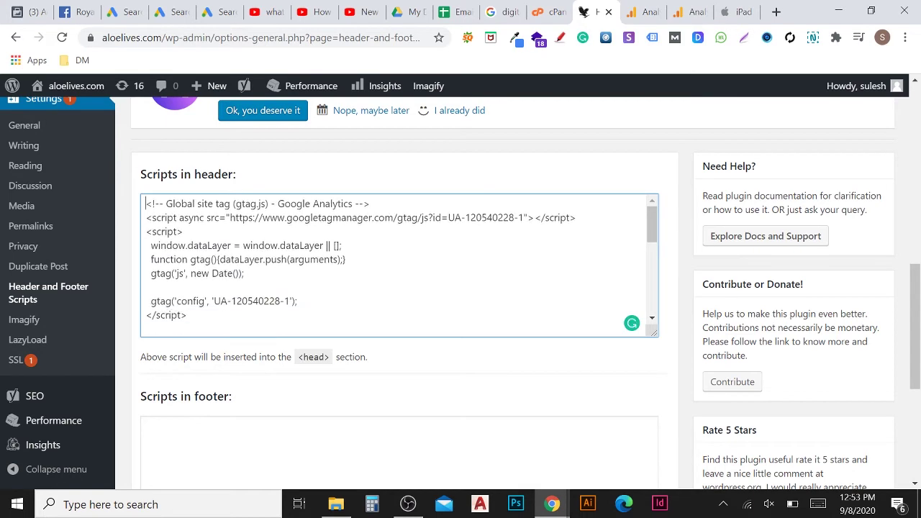
Locate where to save the settings below the footer scripts
drag(915, 324, 915, 406)
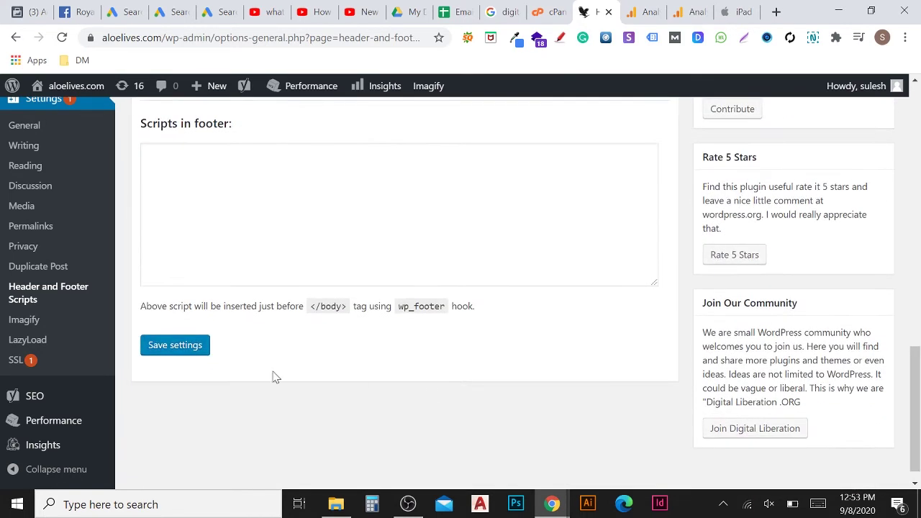
click(179, 358)
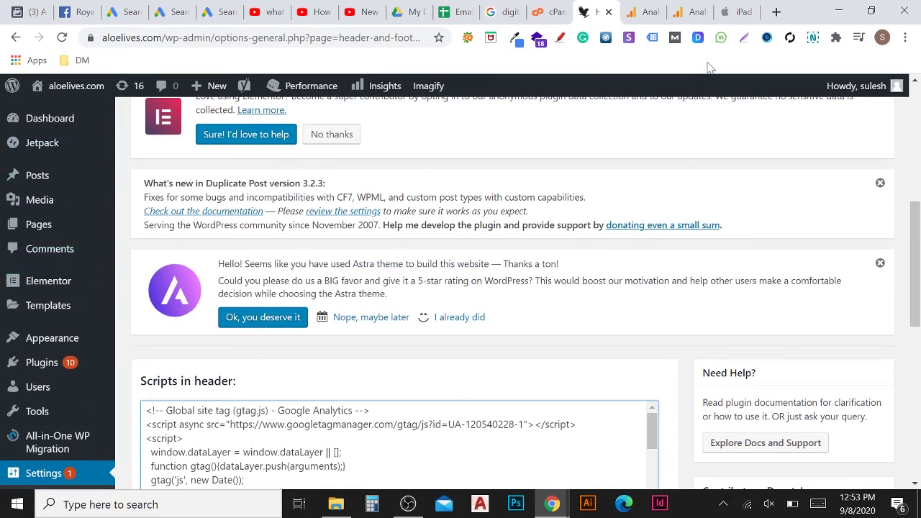
Switch to Google Analytics, close the Sulesh Digital tracking code page and go to the Google Merchandise Store home report
click(688, 12)
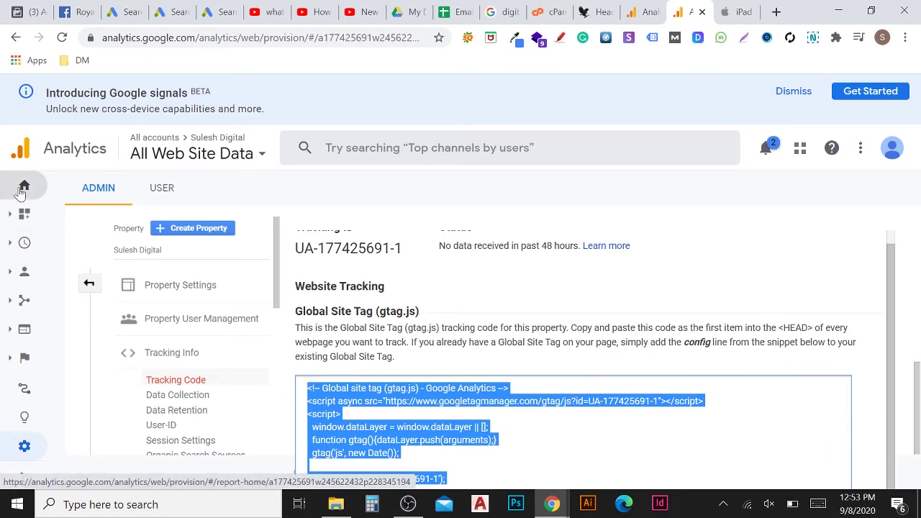
click(643, 12)
click(695, 12)
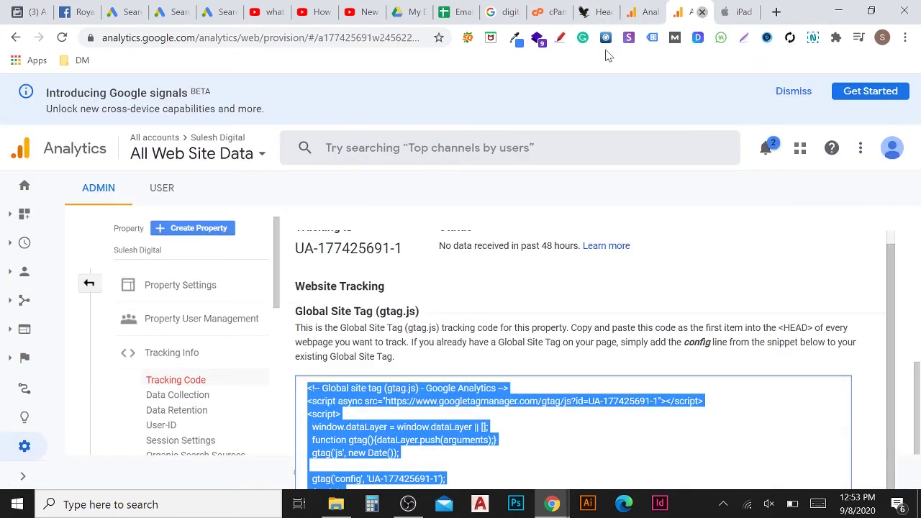
key(ctrl+w)
click(684, 14)
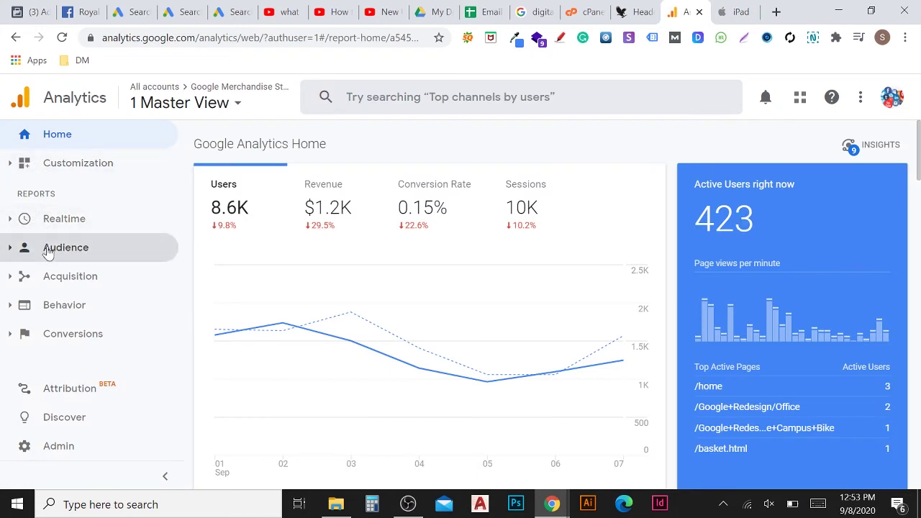
Switch to the All Web Site Data view of the aloelives property in the Aloe Live account
click(212, 101)
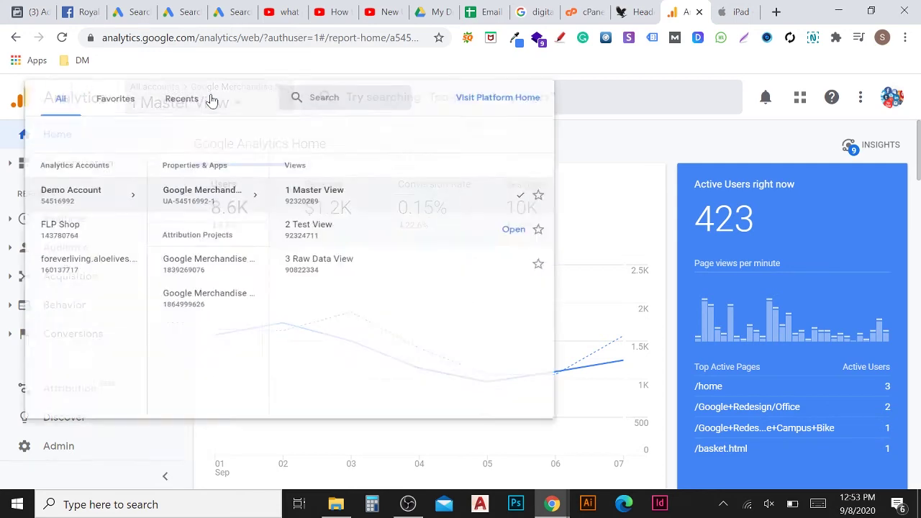
scroll(66, 412, down, 3)
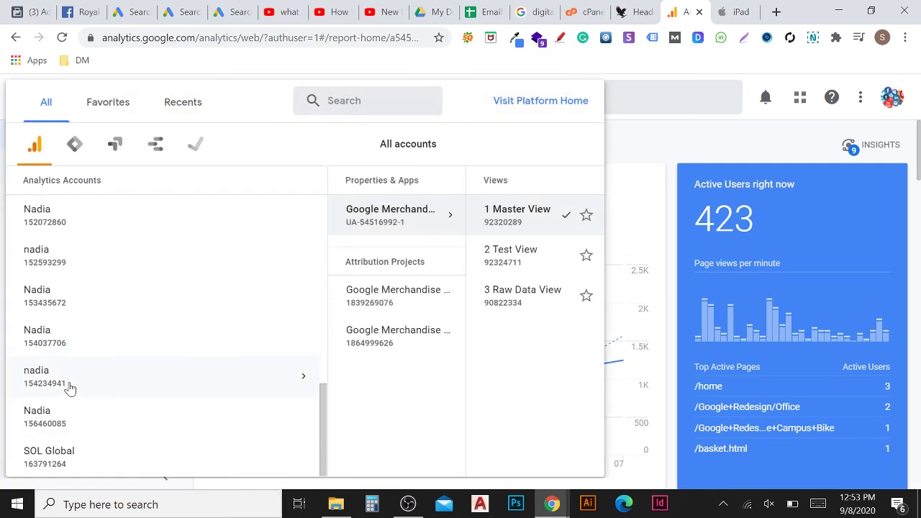
scroll(72, 374, up, 15)
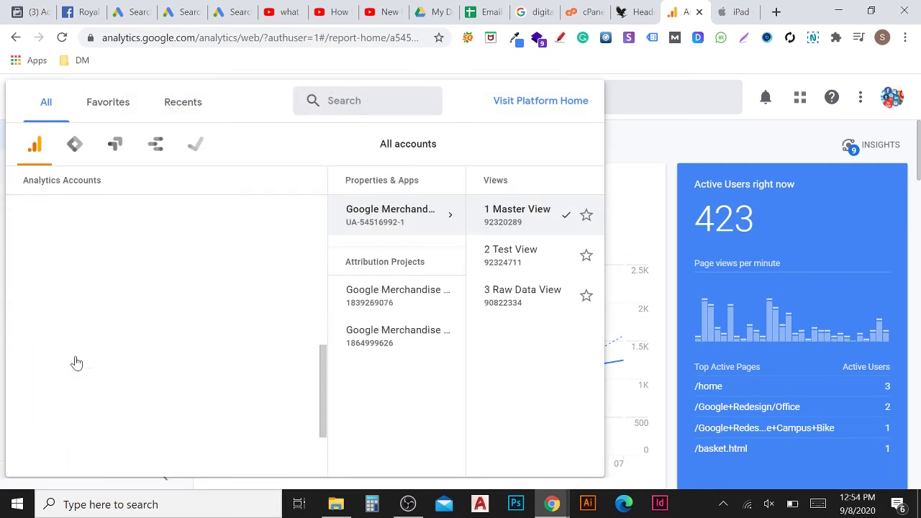
click(179, 220)
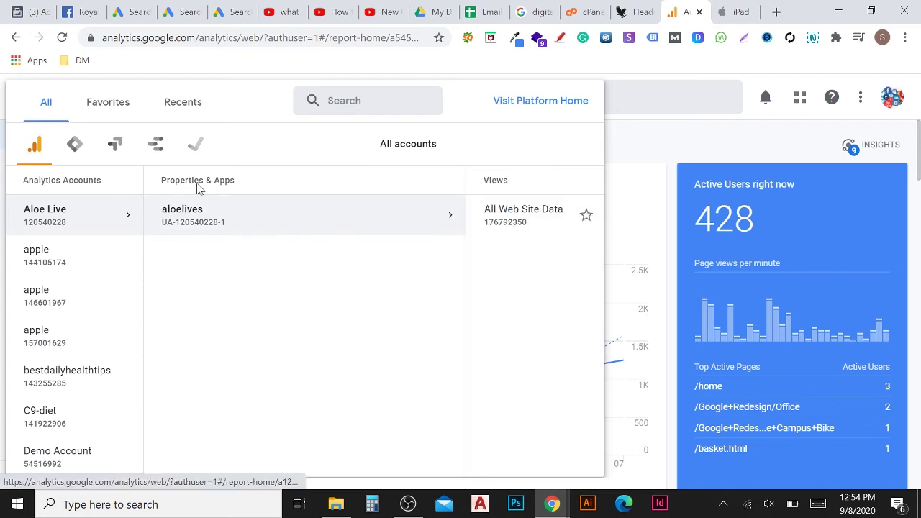
click(381, 208)
click(362, 216)
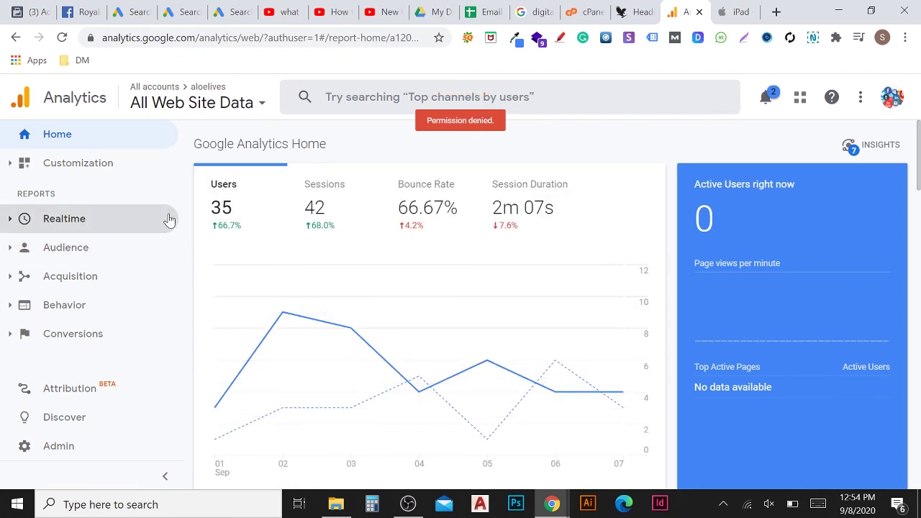
Open the Realtime Overview report for aloelives and check the number of active users on the site
click(78, 225)
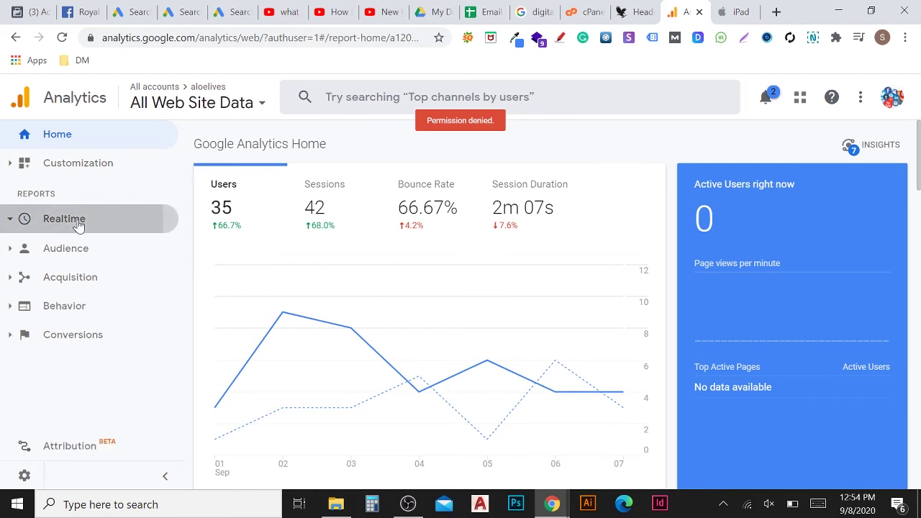
click(72, 245)
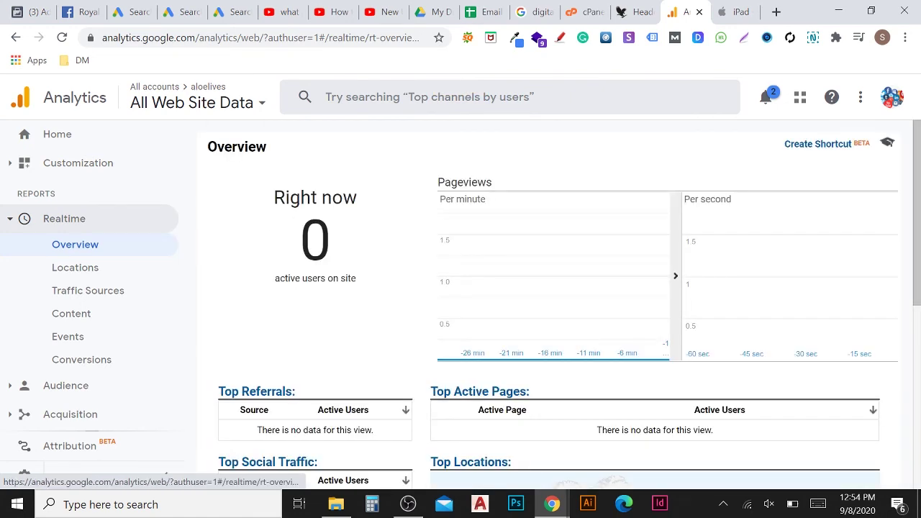
double_click(346, 240)
click(358, 240)
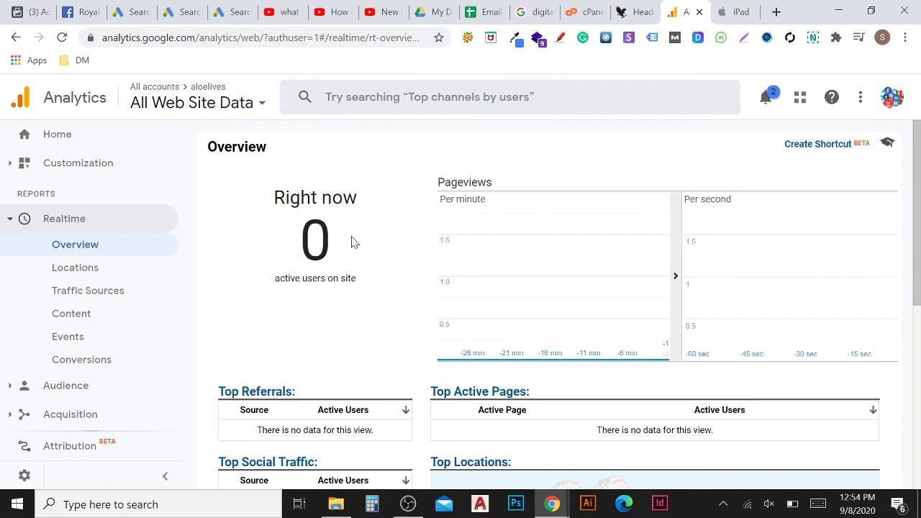
Visit aloelives.com in a new browser tab and return to the Realtime Overview report
click(777, 12)
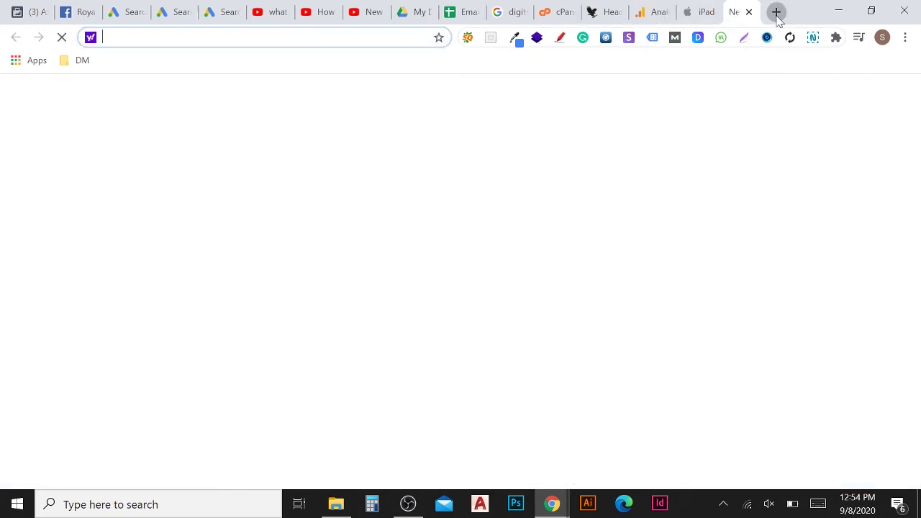
text(alo)
key(Return)
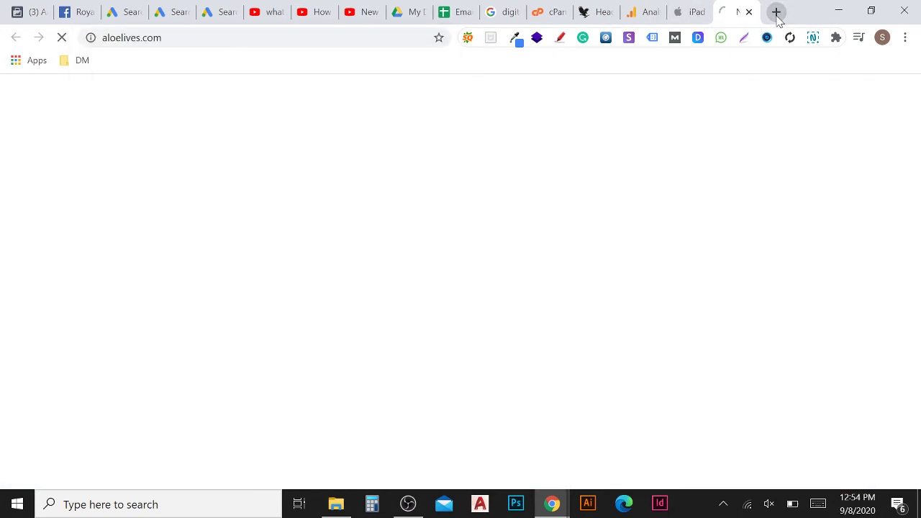
click(650, 14)
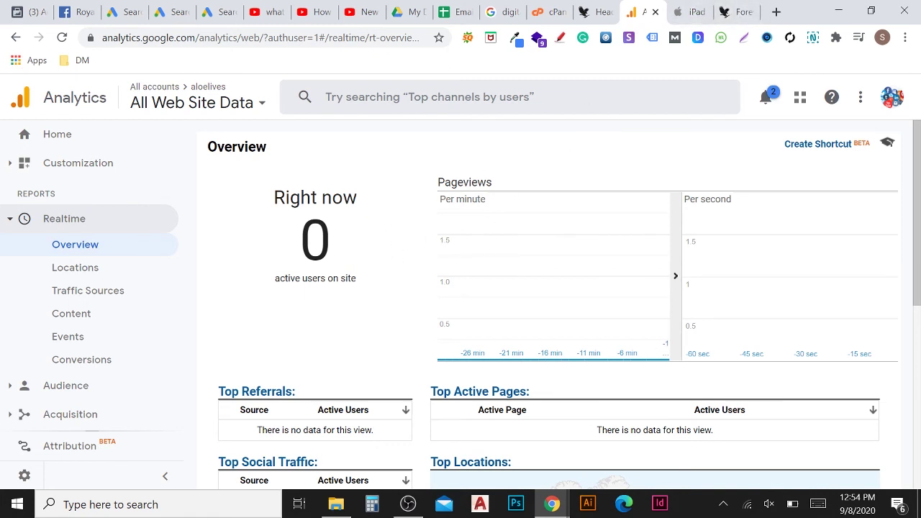
Examine the active users, pageviews and top active pages in the Realtime Overview report
scroll(547, 303, down, 3)
scroll(547, 302, up, 3)
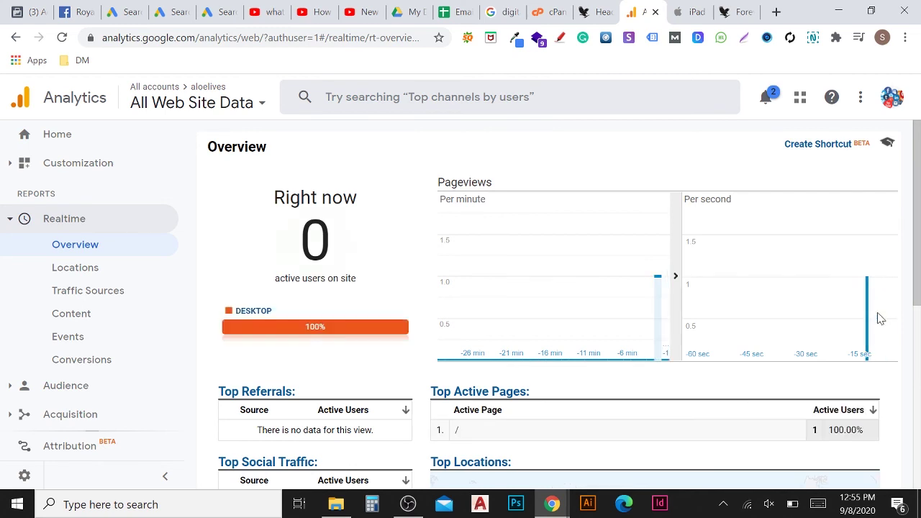
double_click(364, 246)
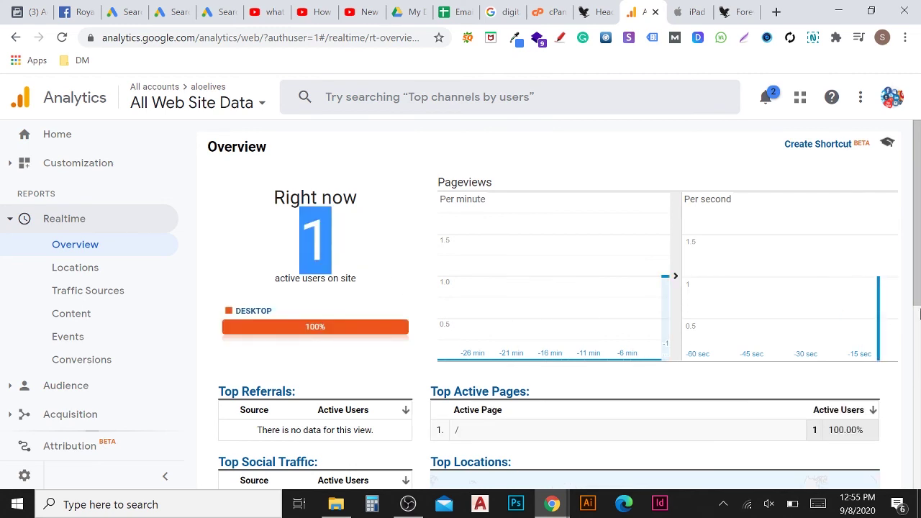
click(350, 251)
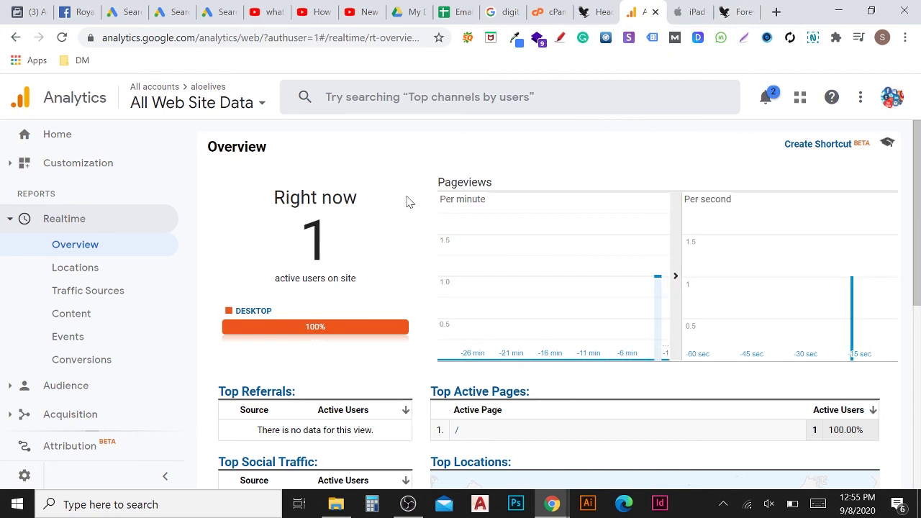
Review the tracking code in the WordPress header scripts, then return to the Realtime Overview report in Analytics
click(590, 12)
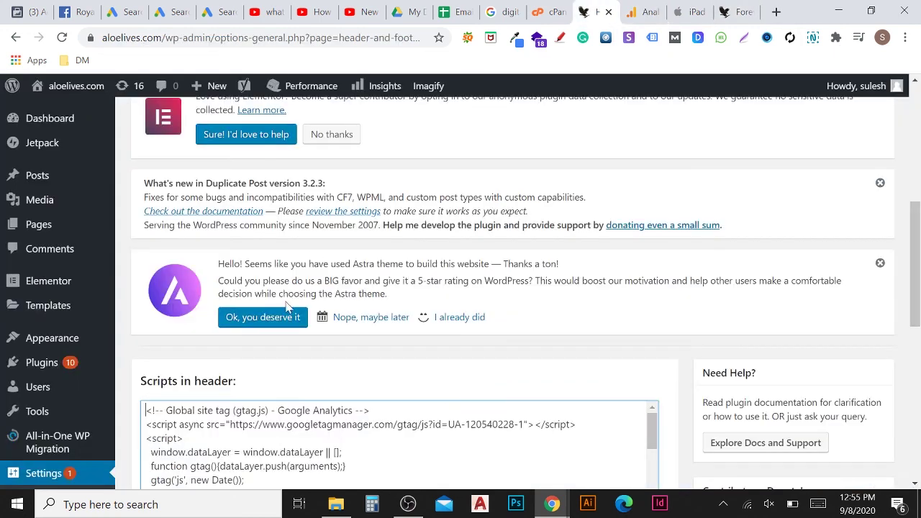
scroll(324, 446, down, 5)
scroll(324, 446, up, 5)
scroll(523, 380, down, 3)
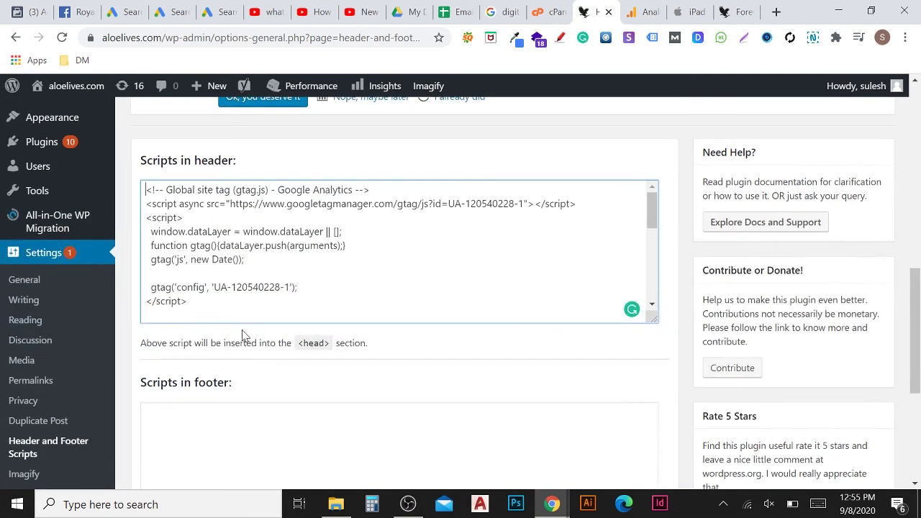
click(631, 14)
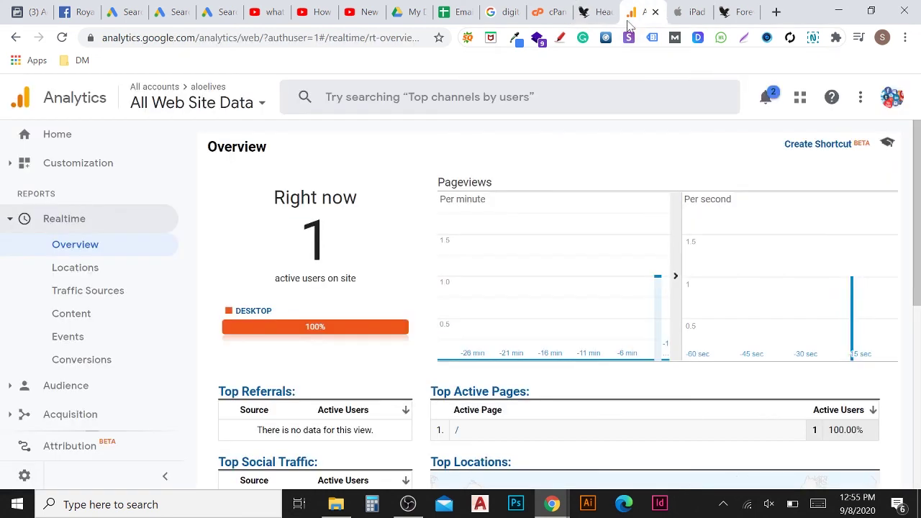